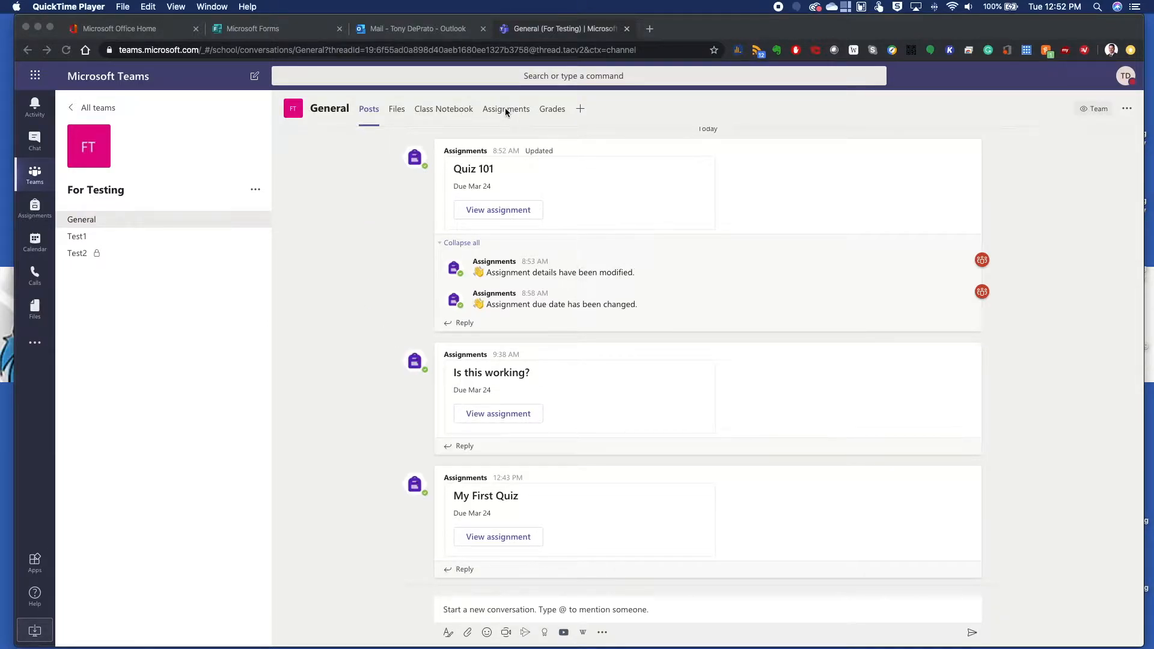
Step: Switch to Microsoft Forms and create a new blank quiz from the My forms overview
{"action": "left_click", "coordinate": [395, 197]}
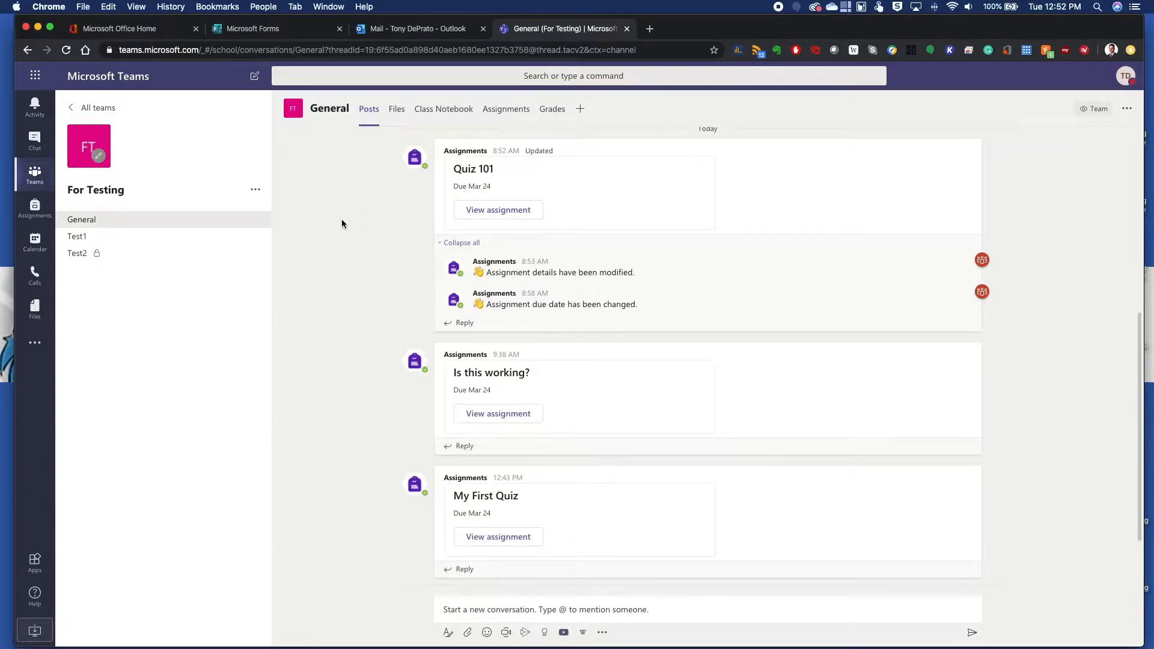
{"action": "left_click", "coordinate": [274, 30]}
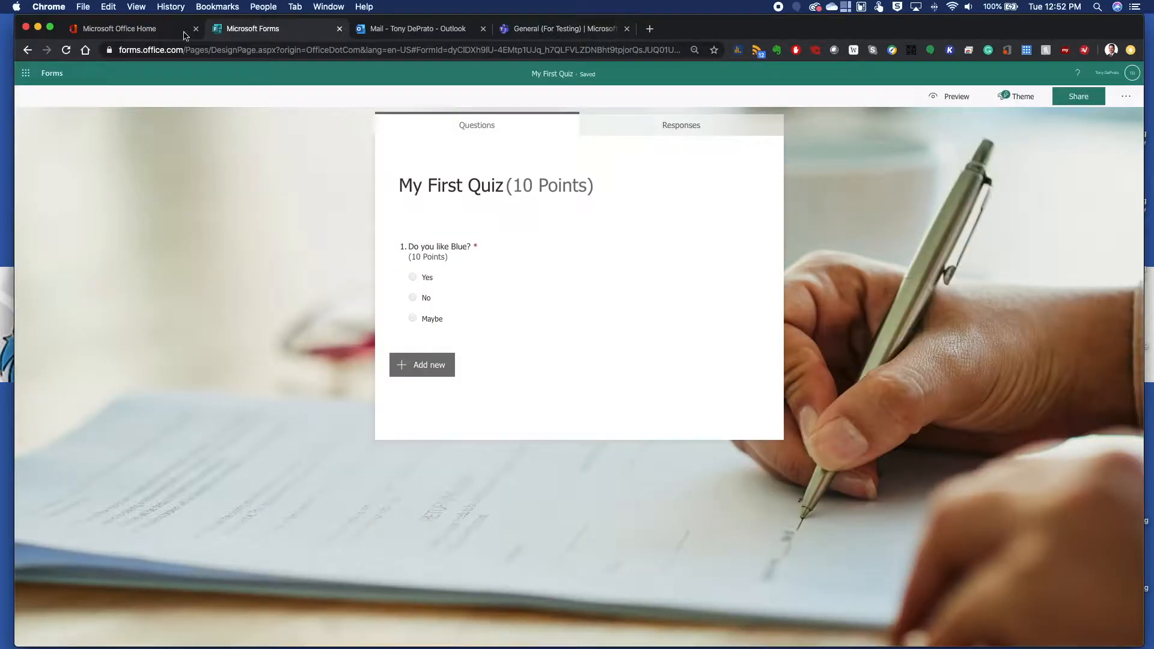
{"action": "left_click", "coordinate": [151, 33]}
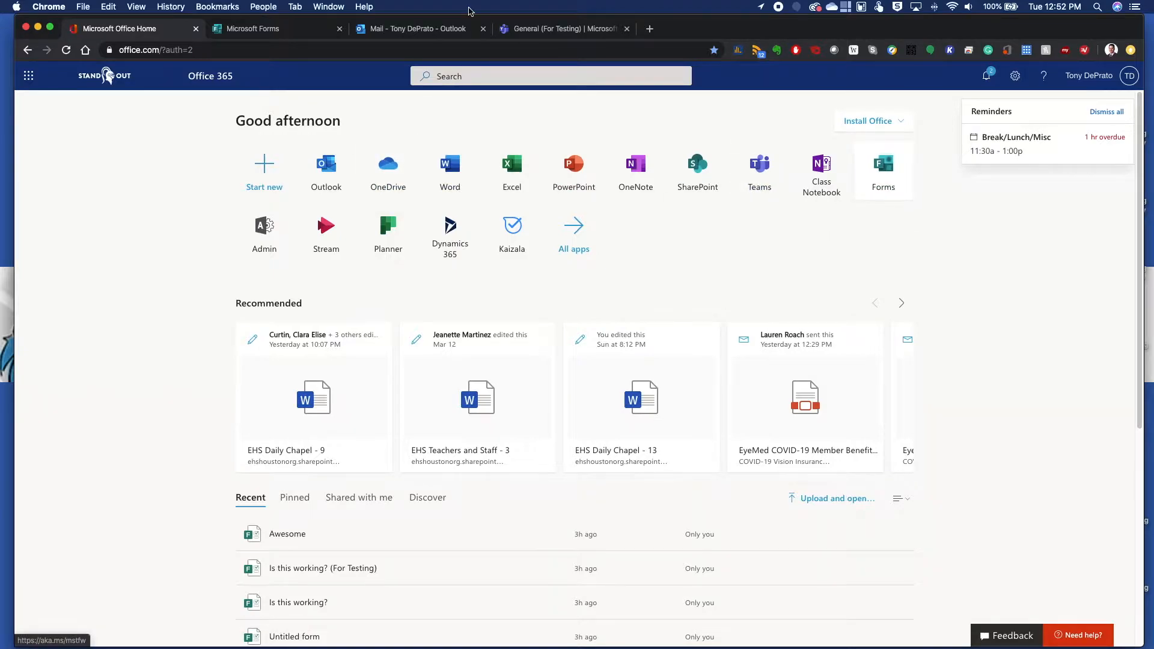
{"action": "left_click", "coordinate": [273, 30]}
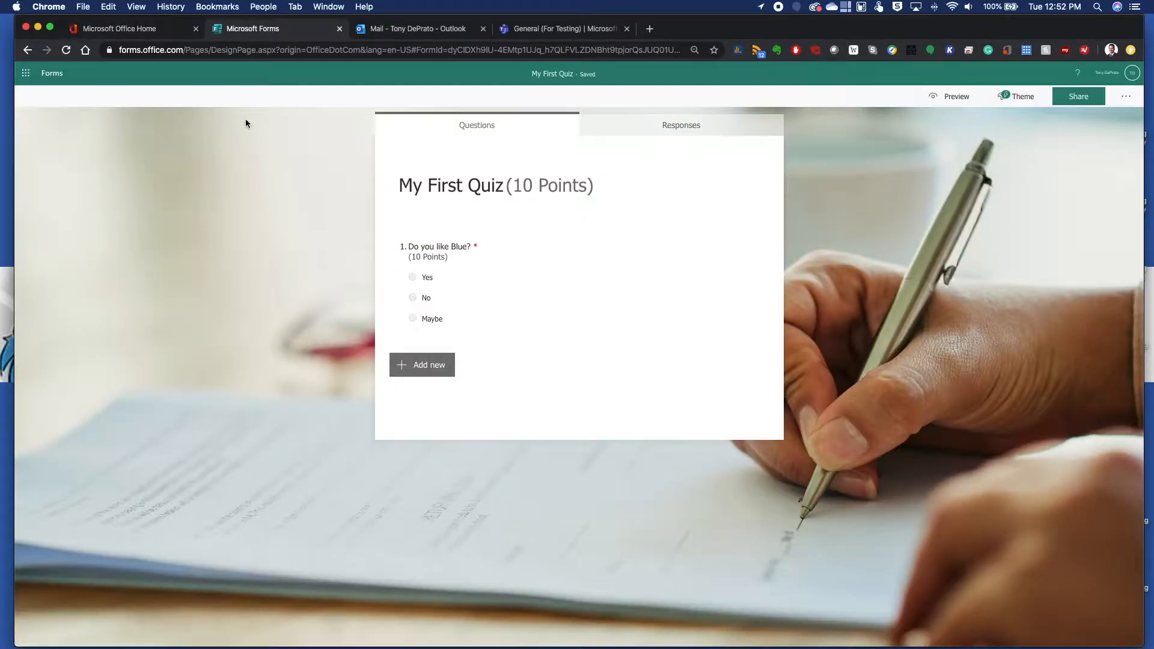
{"action": "left_click", "coordinate": [52, 72]}
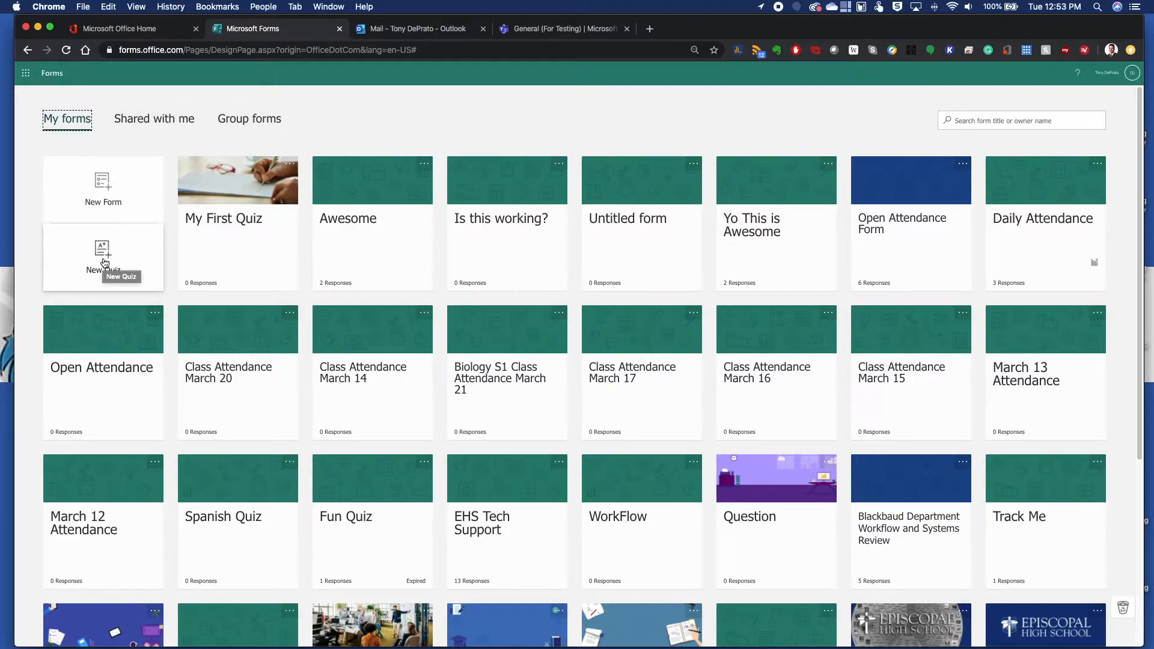
{"action": "left_click", "coordinate": [103, 255]}
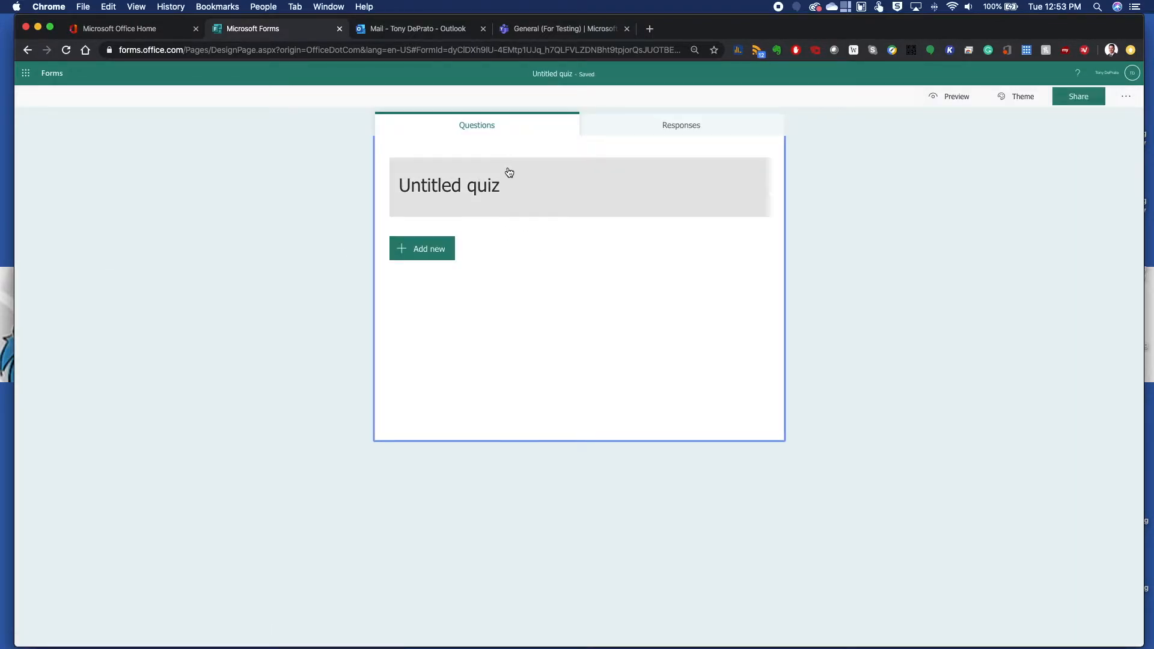
Step: Title the new quiz "My Second Quiz" and leave its description empty
{"action": "left_click", "coordinate": [513, 186]}
{"action": "type", "text": "My Seon"}
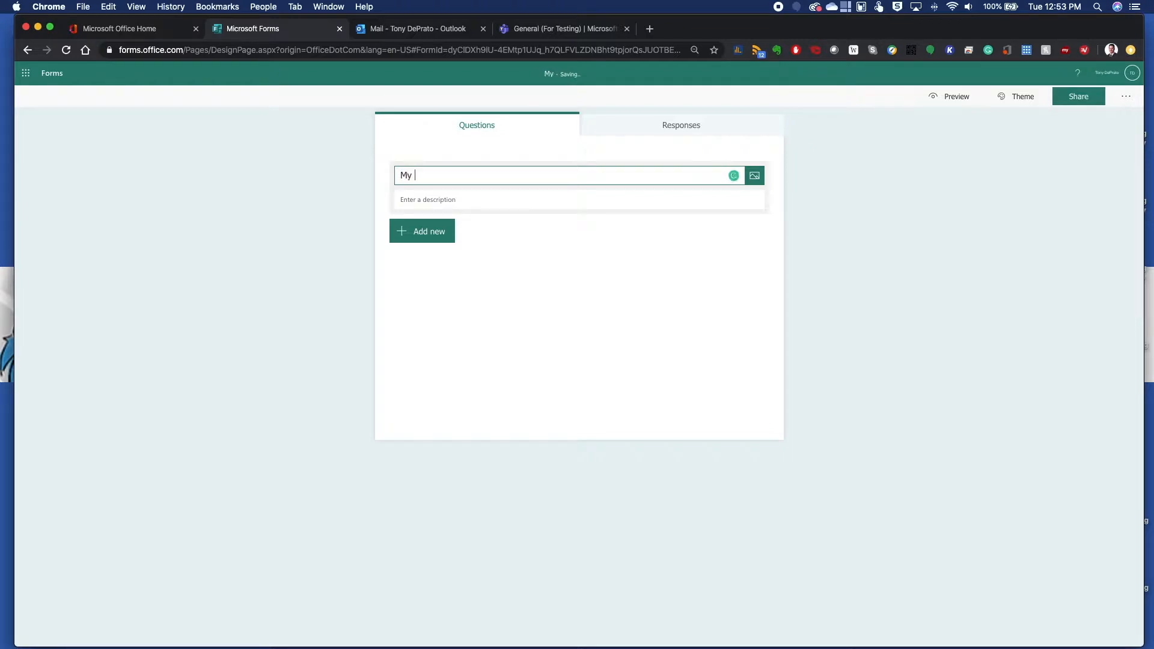
{"action": "key", "text": "BackSpace"}
{"action": "key", "text": "BackSpace"}
{"action": "type", "text": "cond Quiz"}
{"action": "left_click", "coordinate": [486, 203]}
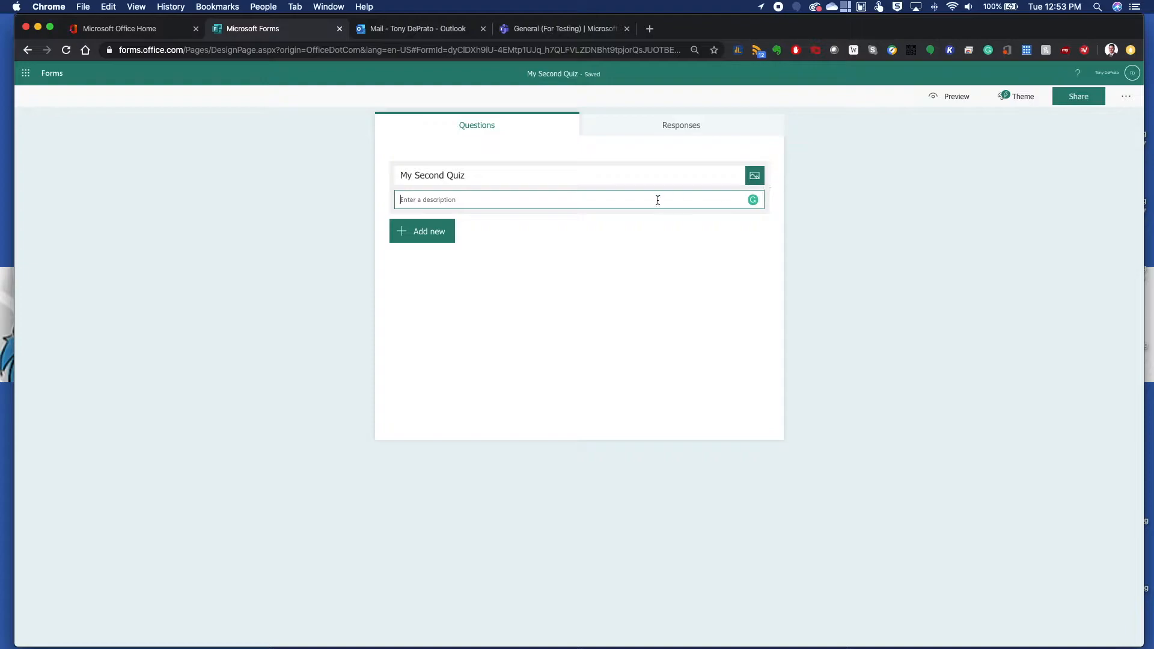
Step: Add a Choice question "Do you like Red?" with all the suggested options Yes, No and Maybe
{"action": "left_click", "coordinate": [415, 233]}
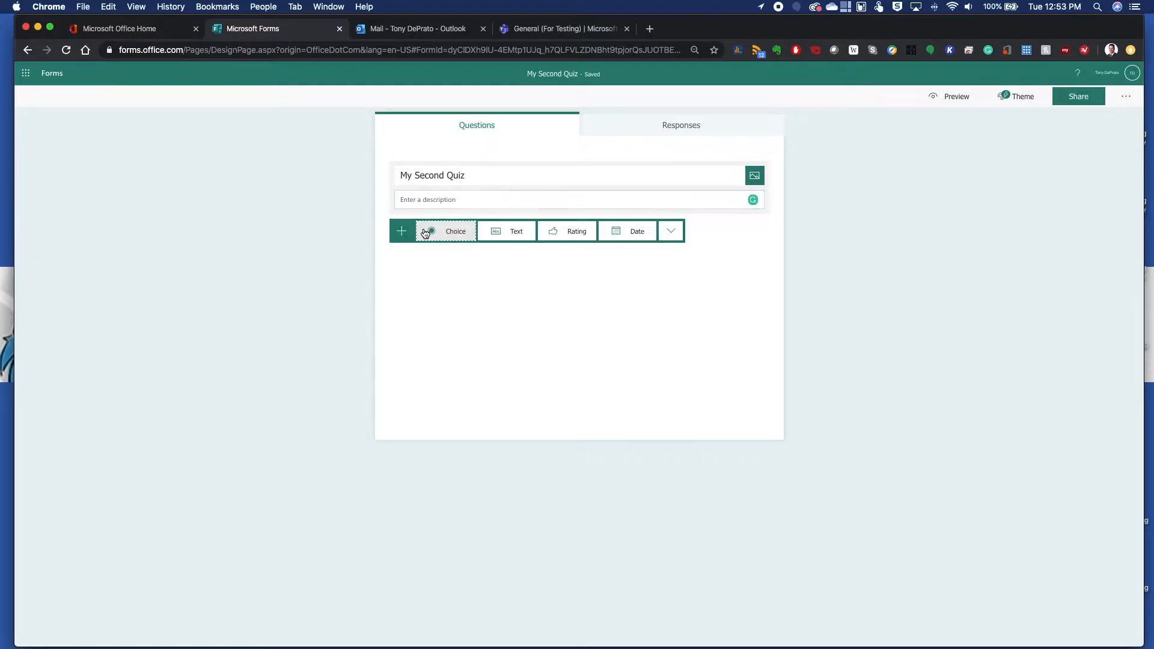
{"action": "left_click", "coordinate": [442, 232]}
{"action": "type", "text": "Do you like Red?"}
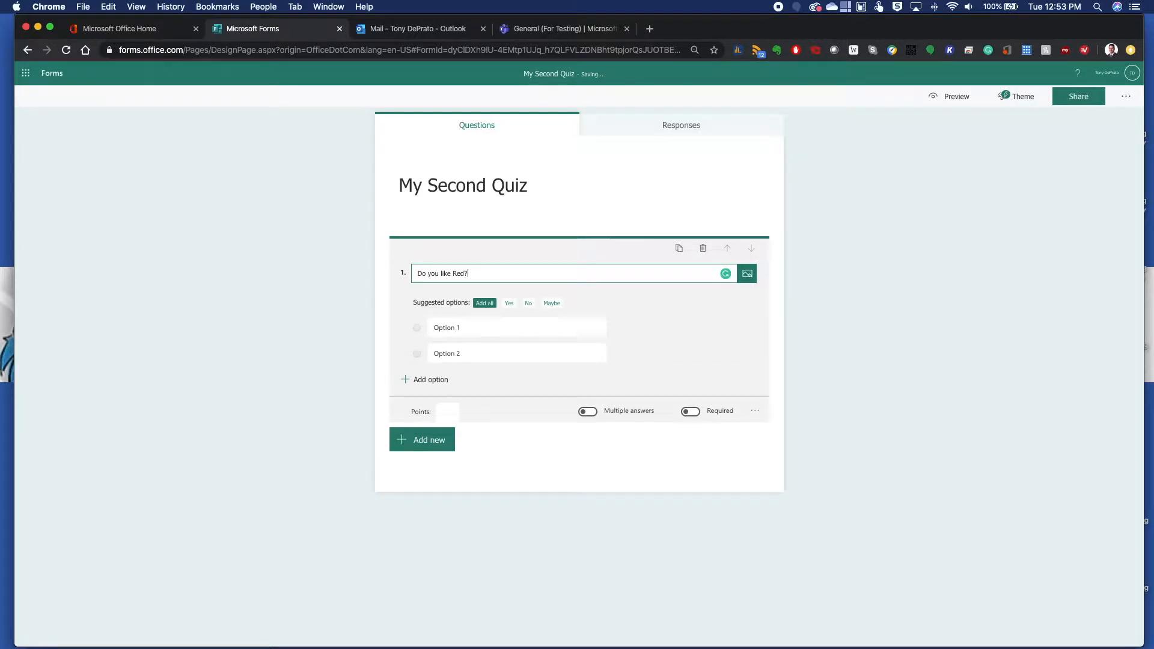
{"action": "left_click", "coordinate": [485, 303]}
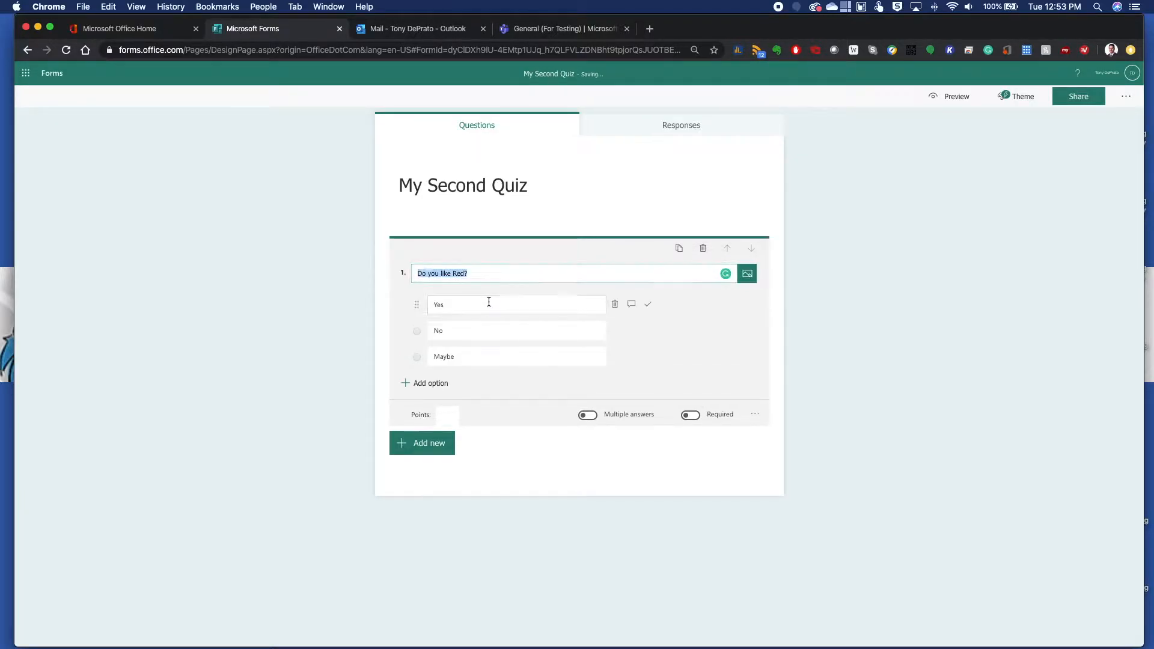
Step: Make the "Do you like Red?" question required and worth 10 points
{"action": "left_click", "coordinate": [690, 415]}
{"action": "left_click", "coordinate": [453, 418]}
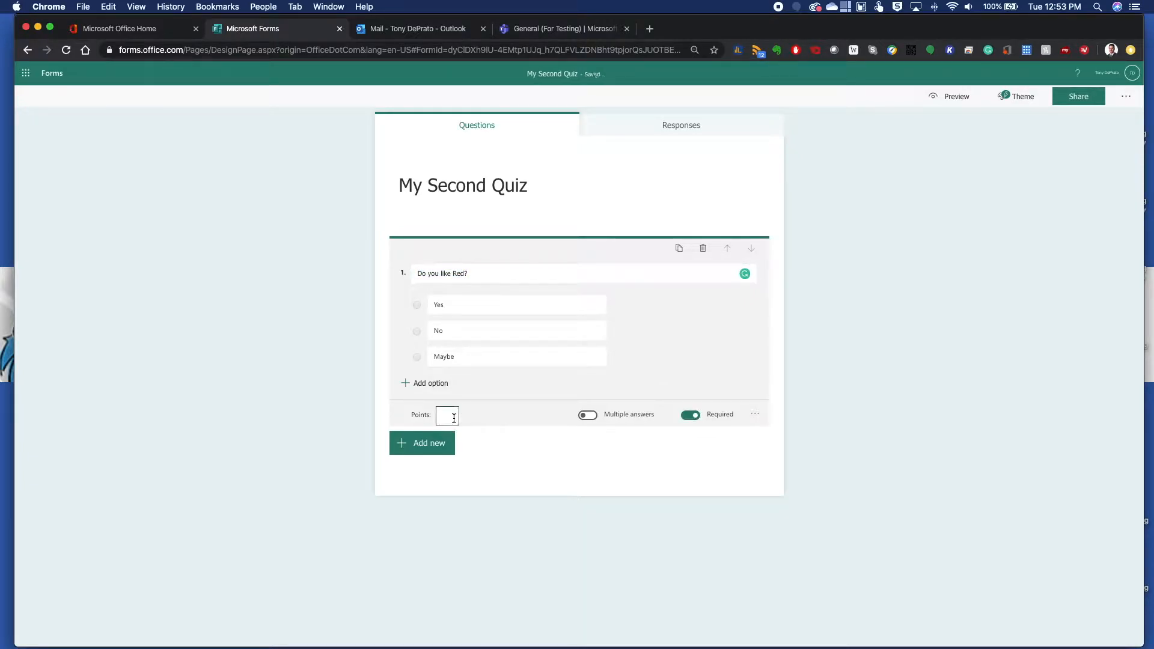
{"action": "type", "text": "10"}
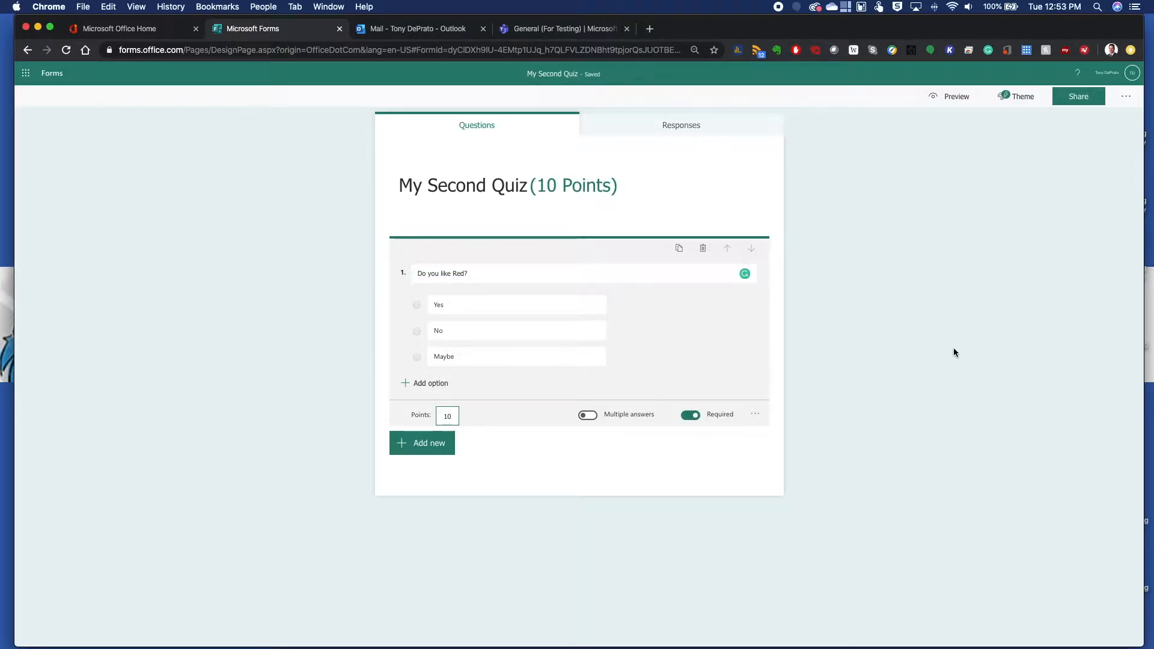
{"action": "left_click", "coordinate": [937, 349]}
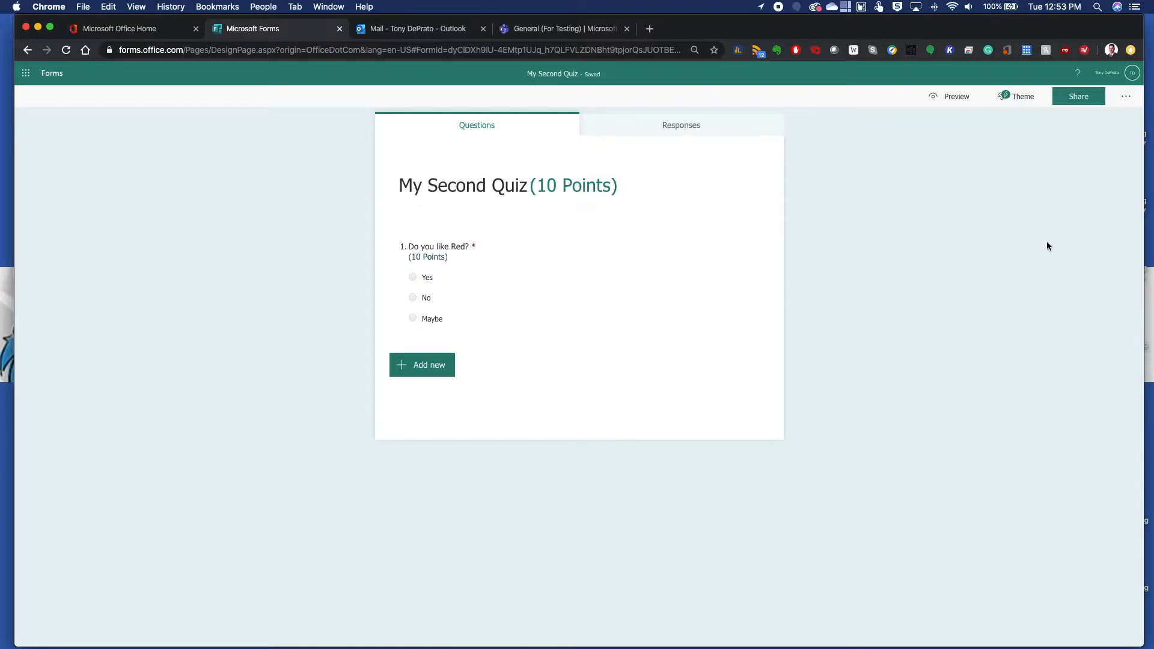
Step: Review the quiz settings, including who can fill out the form and the one response per person option
{"action": "left_click", "coordinate": [1128, 101]}
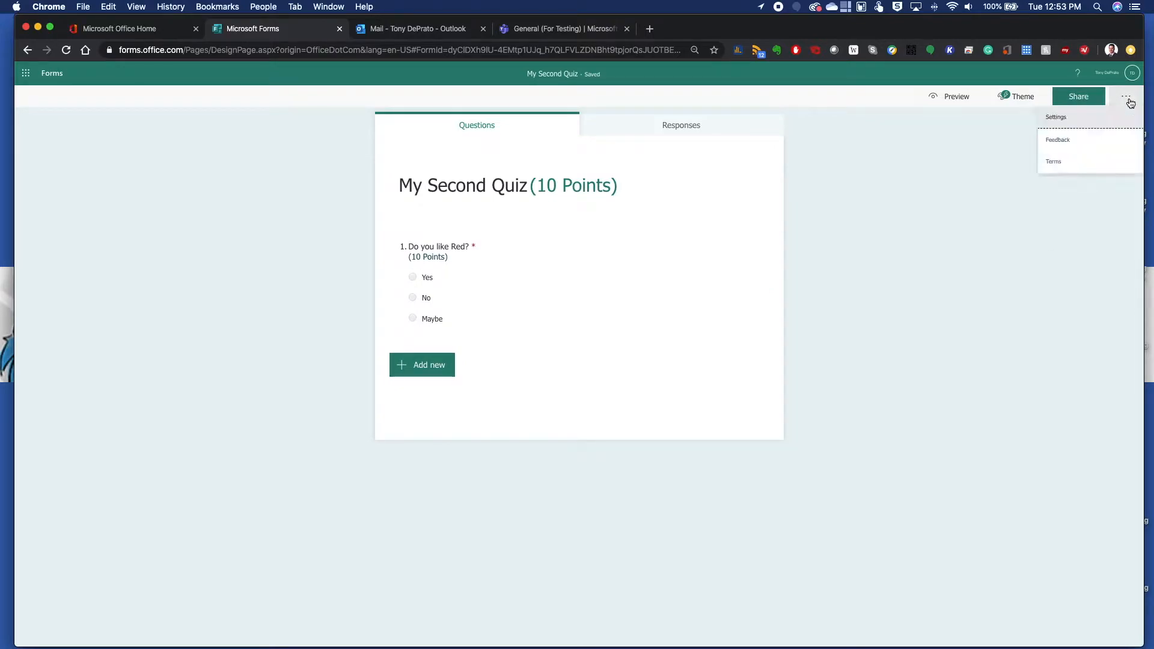
{"action": "left_click", "coordinate": [1056, 119]}
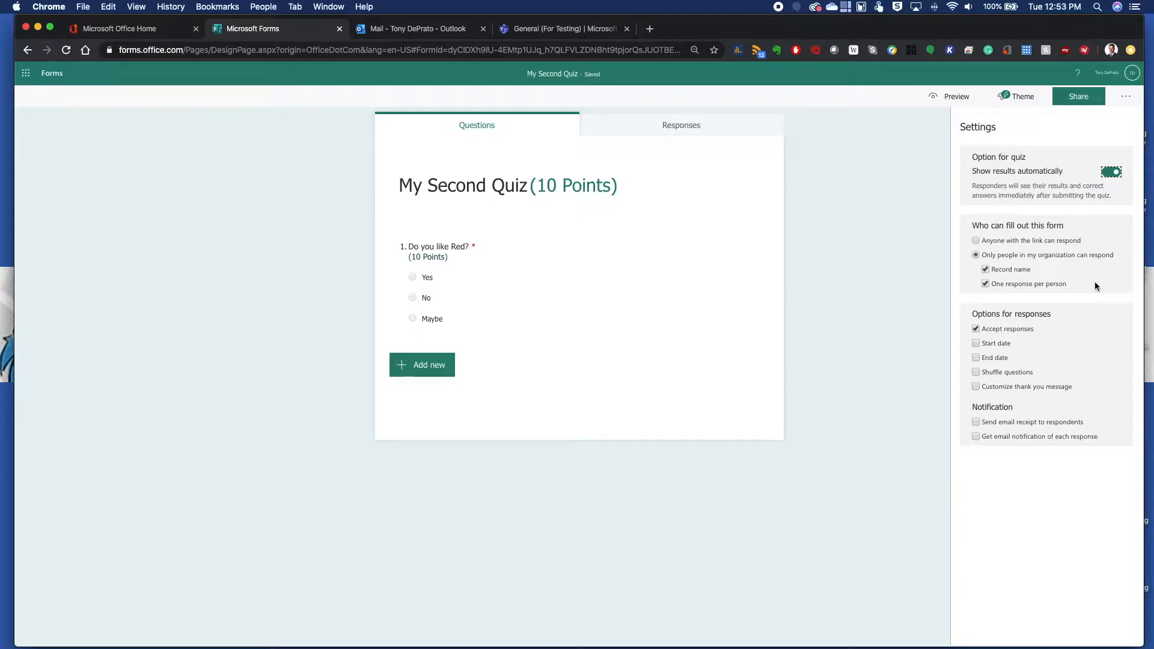
{"action": "left_click", "coordinate": [989, 283]}
{"action": "left_click", "coordinate": [987, 284]}
{"action": "left_click", "coordinate": [908, 146]}
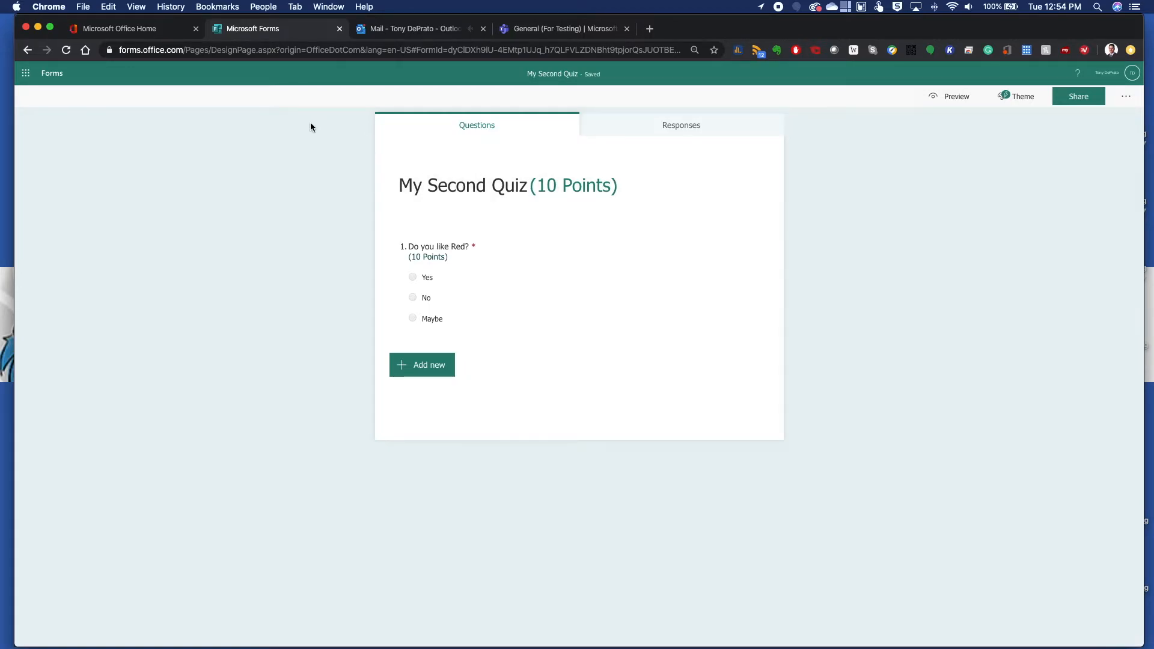
Step: Switch to Microsoft Teams and create a quiz assignment in the For Testing class using the form My Second Quiz
{"action": "left_click", "coordinate": [59, 74]}
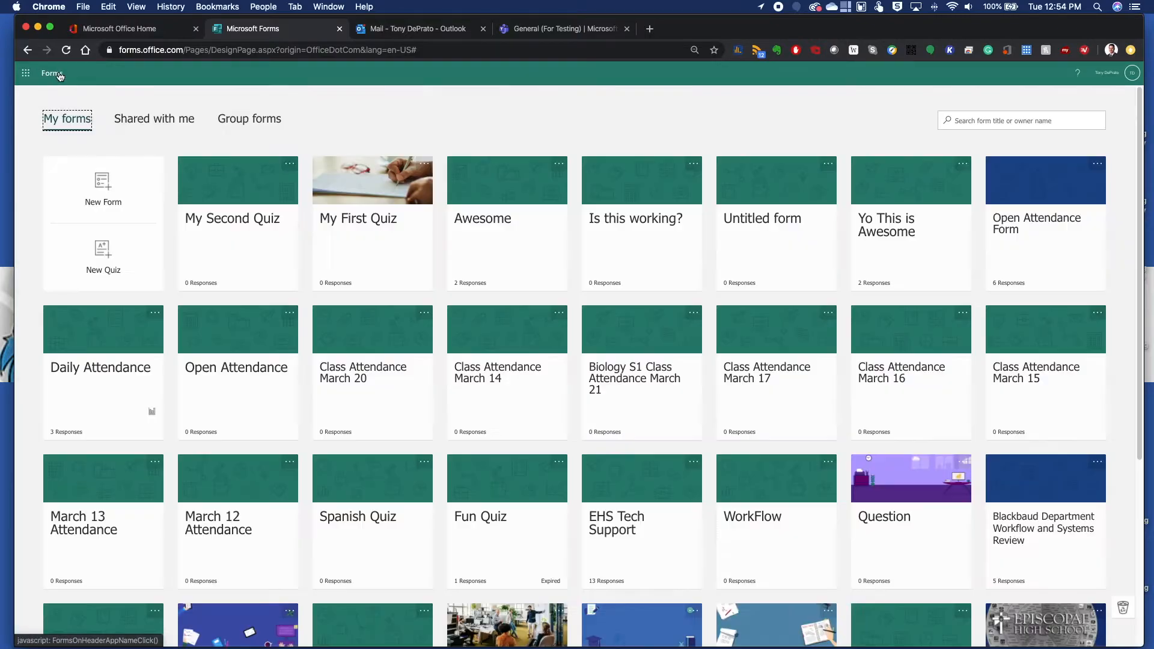
{"action": "left_click", "coordinate": [552, 31]}
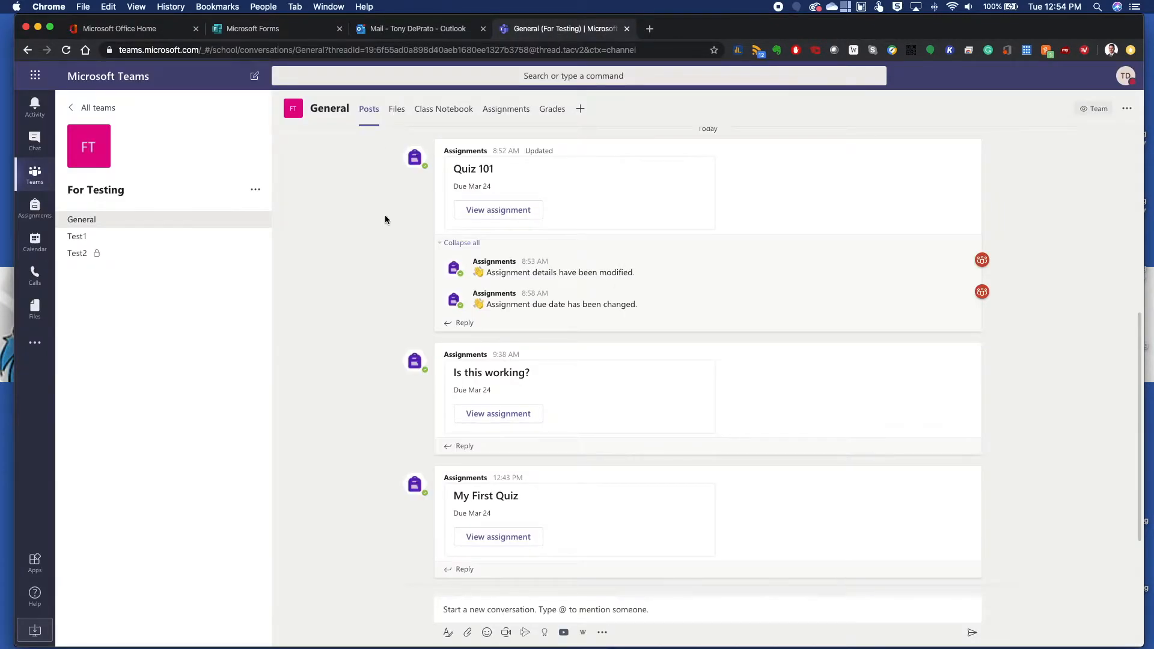
{"action": "left_click", "coordinate": [510, 116]}
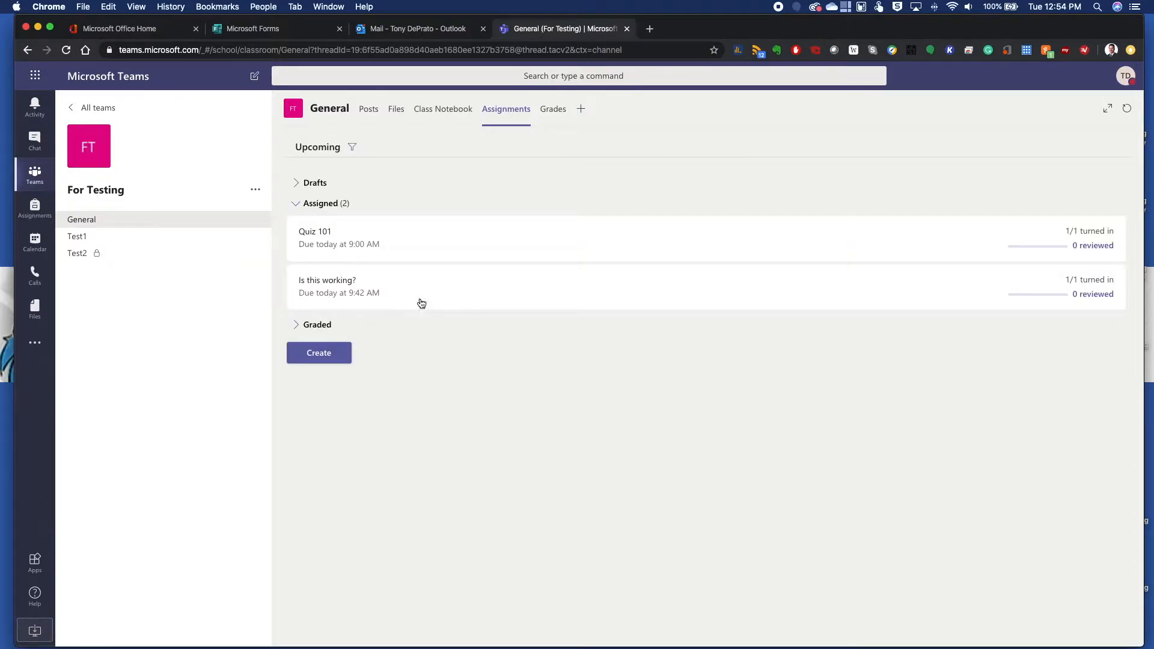
{"action": "left_click", "coordinate": [321, 358]}
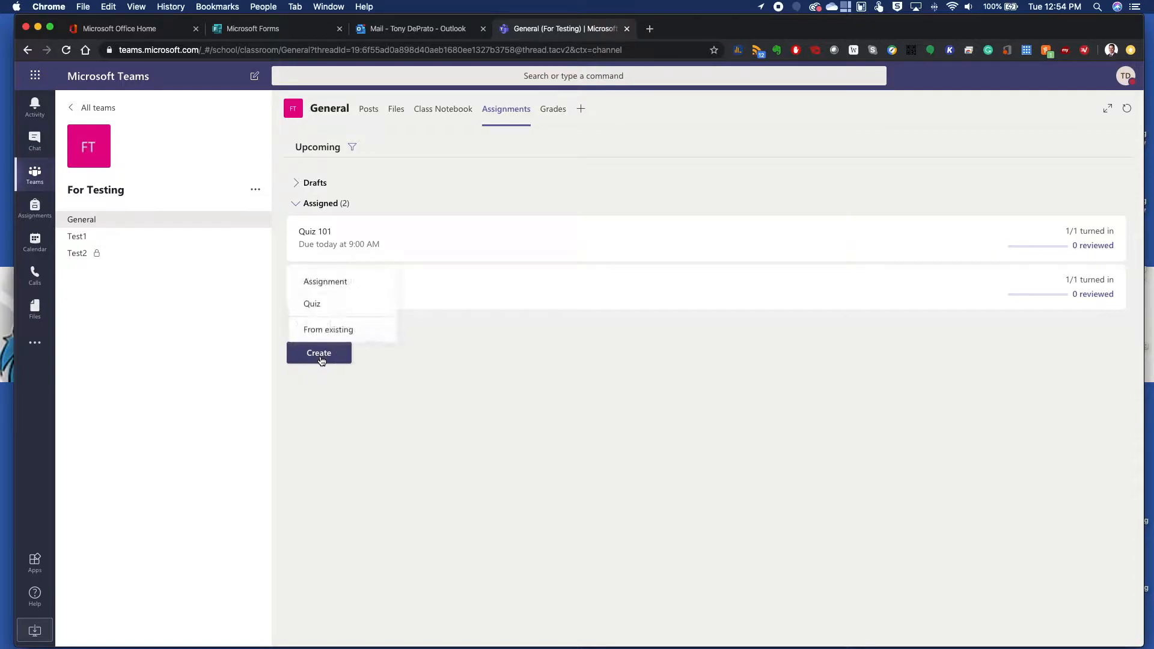
{"action": "left_click", "coordinate": [319, 305]}
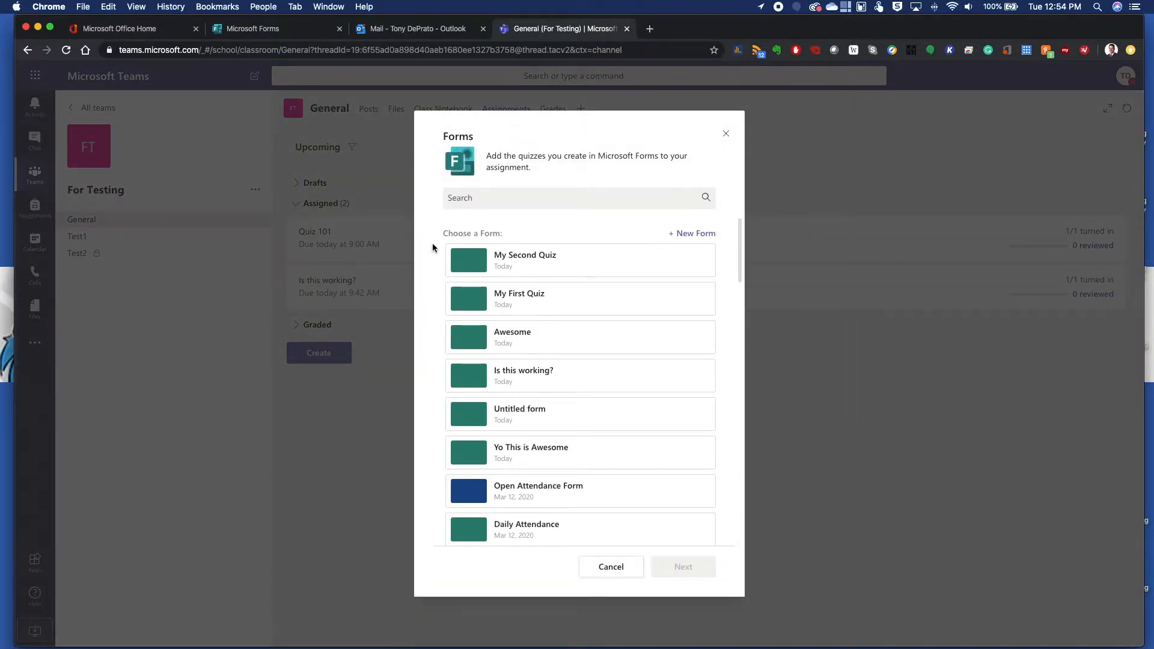
{"action": "left_click", "coordinate": [546, 264]}
{"action": "left_click", "coordinate": [690, 567]}
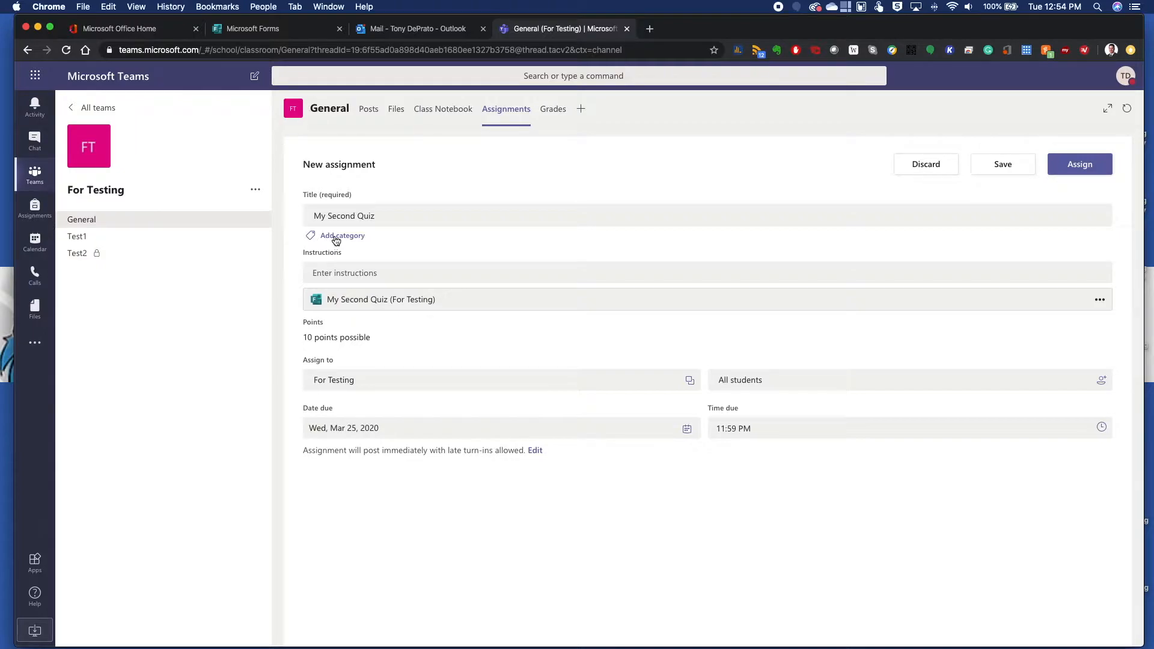
Step: Enter the assignment instructions "Please complete." and set it due Tue, Mar 24, 2020 at 1:10 PM
{"action": "left_click", "coordinate": [339, 274]}
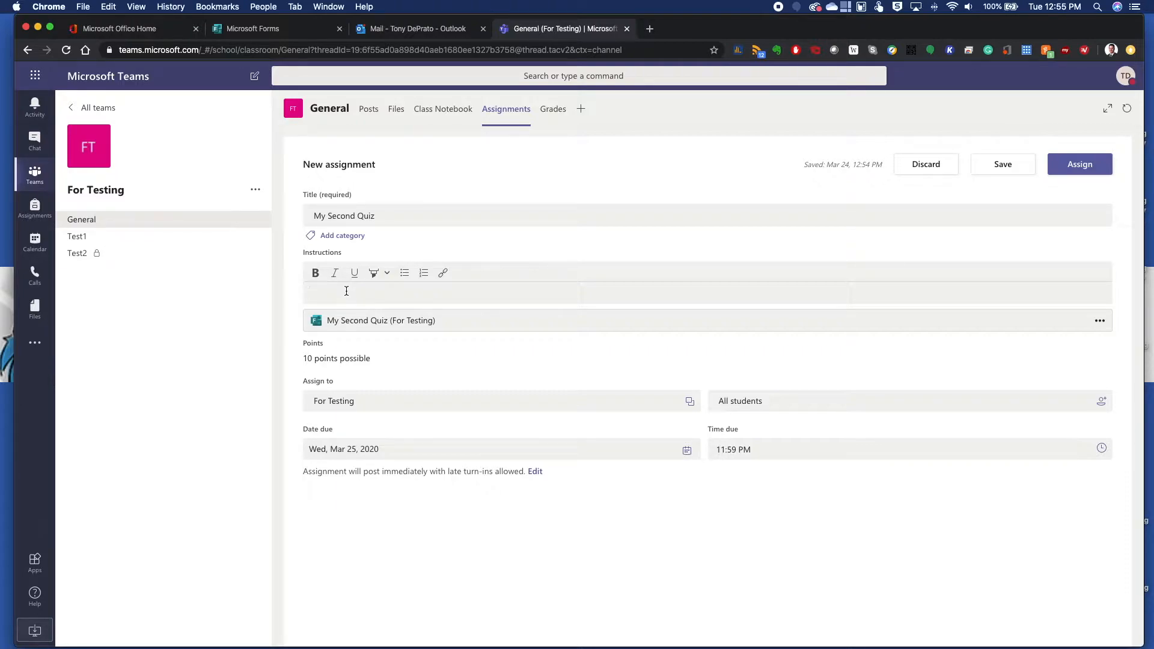
{"action": "type", "text": "Please complete."}
{"action": "left_click", "coordinate": [491, 449]}
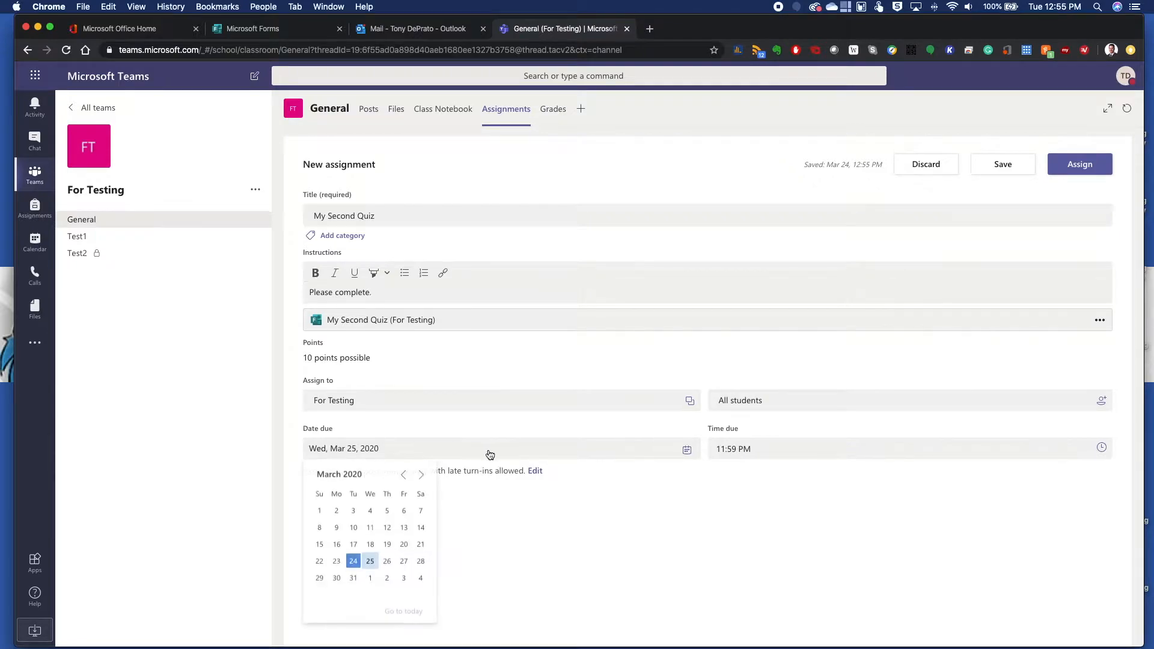
{"action": "left_click", "coordinate": [352, 563]}
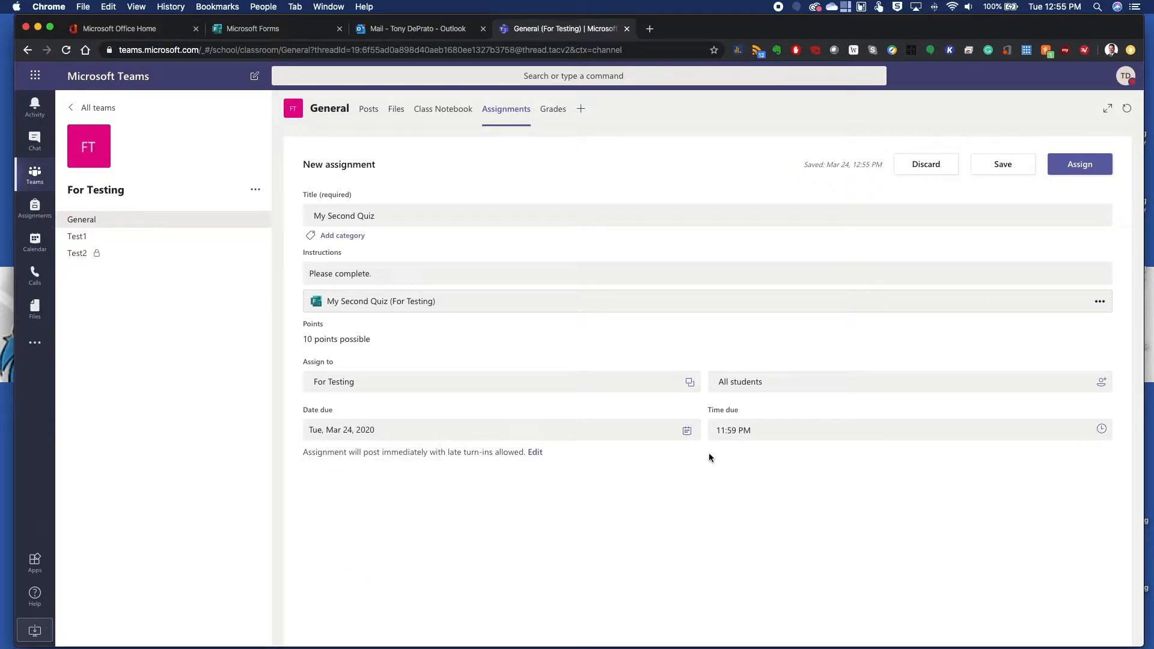
{"action": "left_click_drag", "start_coordinate": [776, 431], "coordinate": [692, 426]}
{"action": "type", "text": "1:10 PM"}
Step: Check the assignment timeline options without changing them, and assign My Second Quiz to all students
{"action": "left_click", "coordinate": [535, 452]}
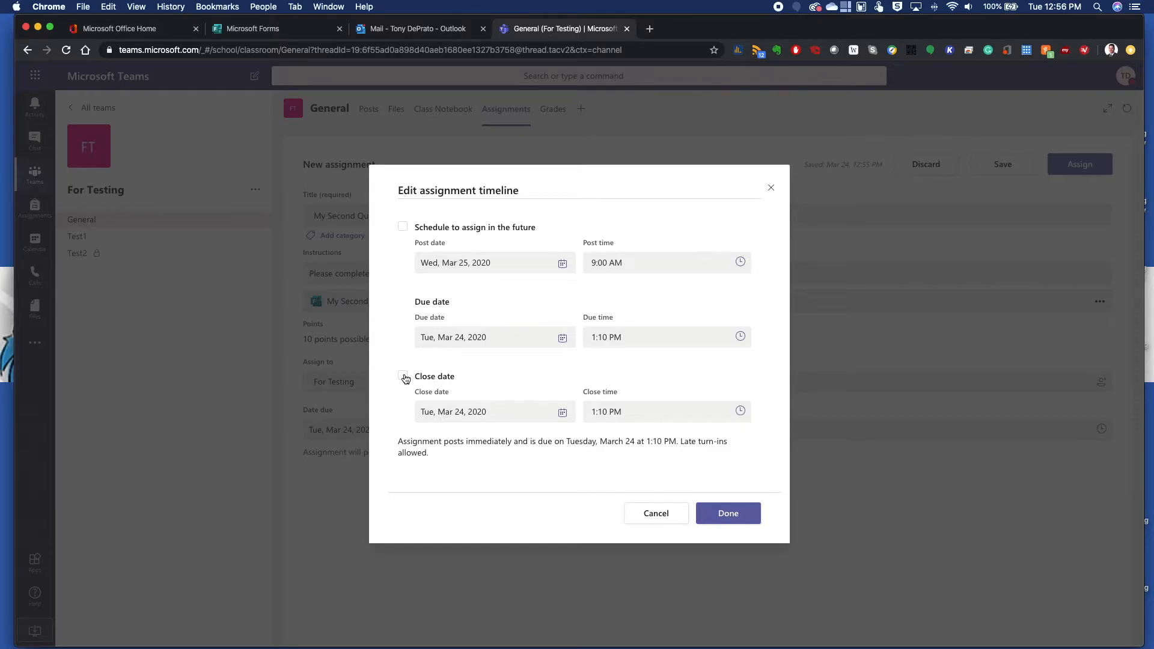
{"action": "left_click", "coordinate": [655, 513]}
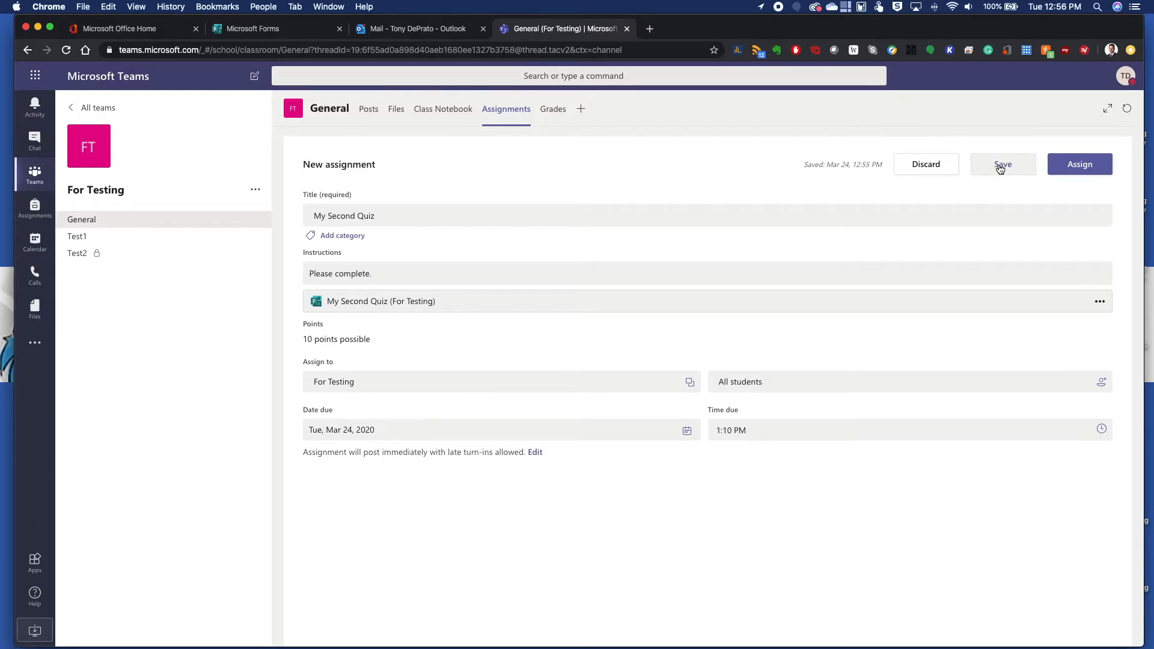
{"action": "left_click", "coordinate": [1079, 168]}
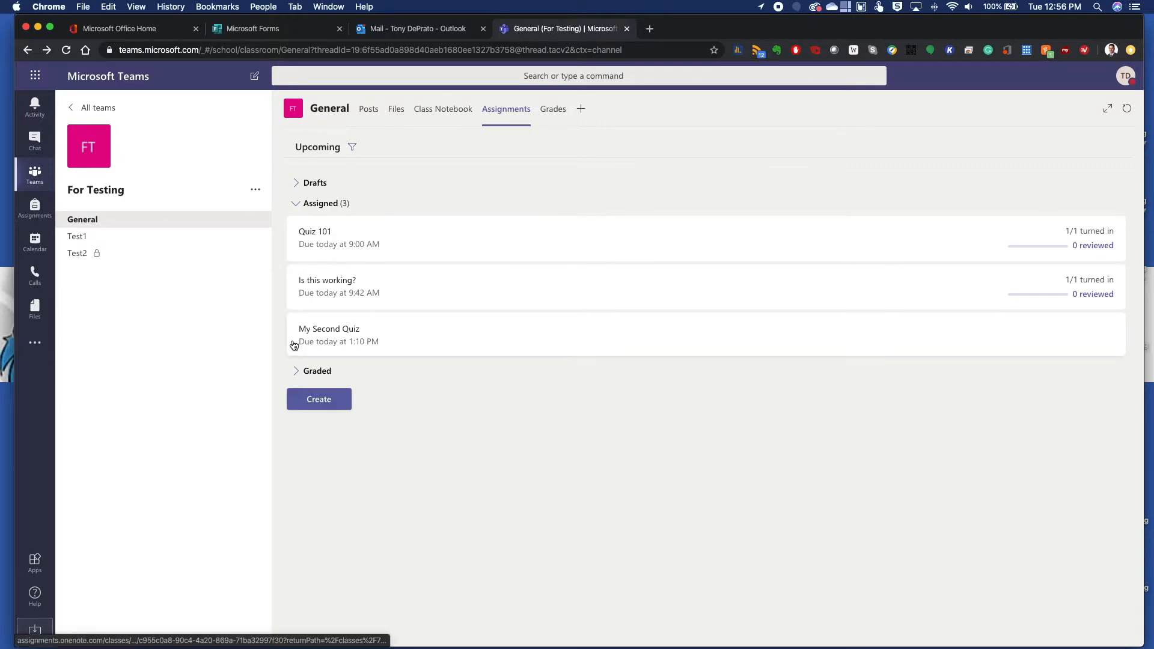
Step: Examine the My Second Quiz assignment and its student view, and return to the assignments list
{"action": "left_click", "coordinate": [340, 332]}
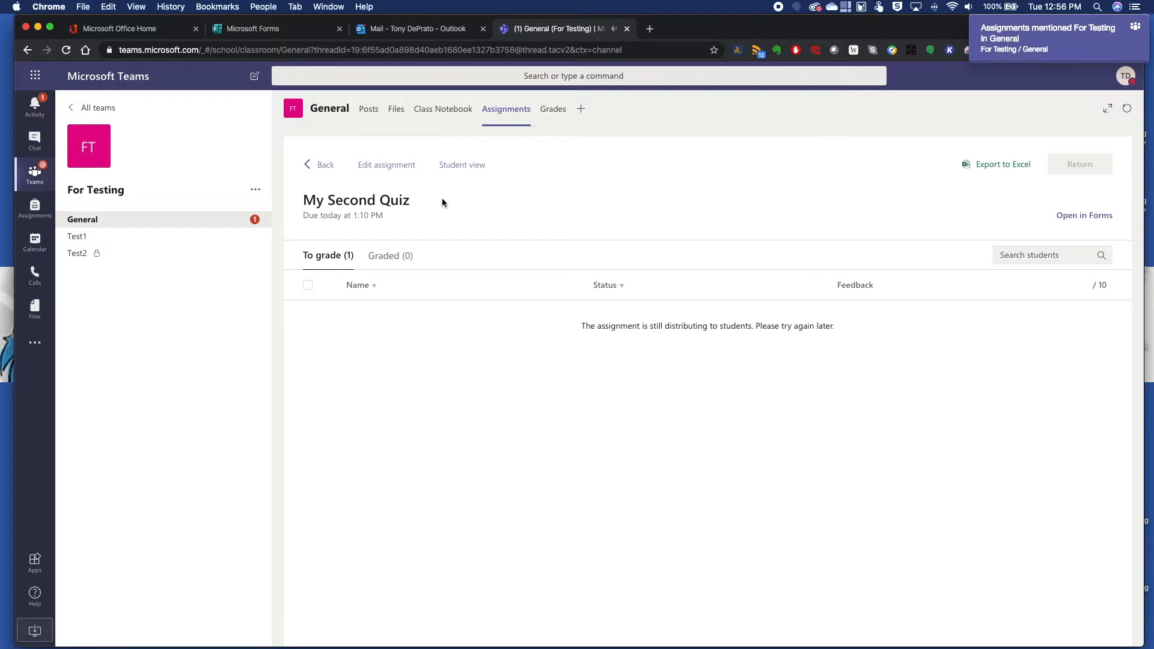
{"action": "left_click", "coordinate": [461, 166]}
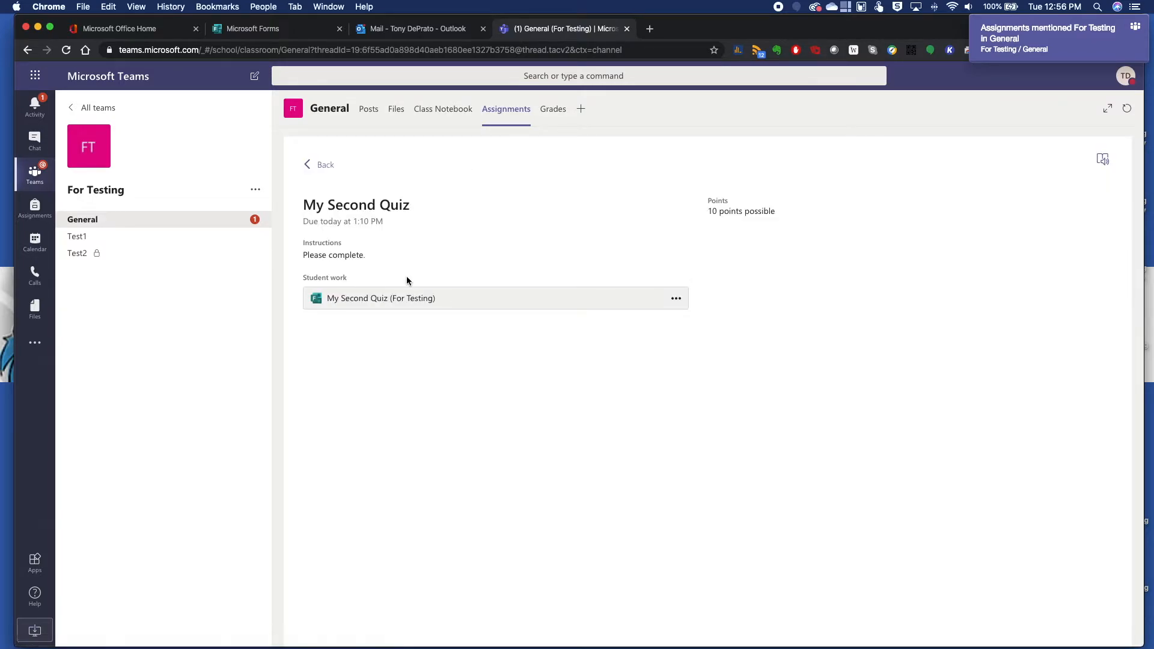
{"action": "left_click", "coordinate": [322, 165]}
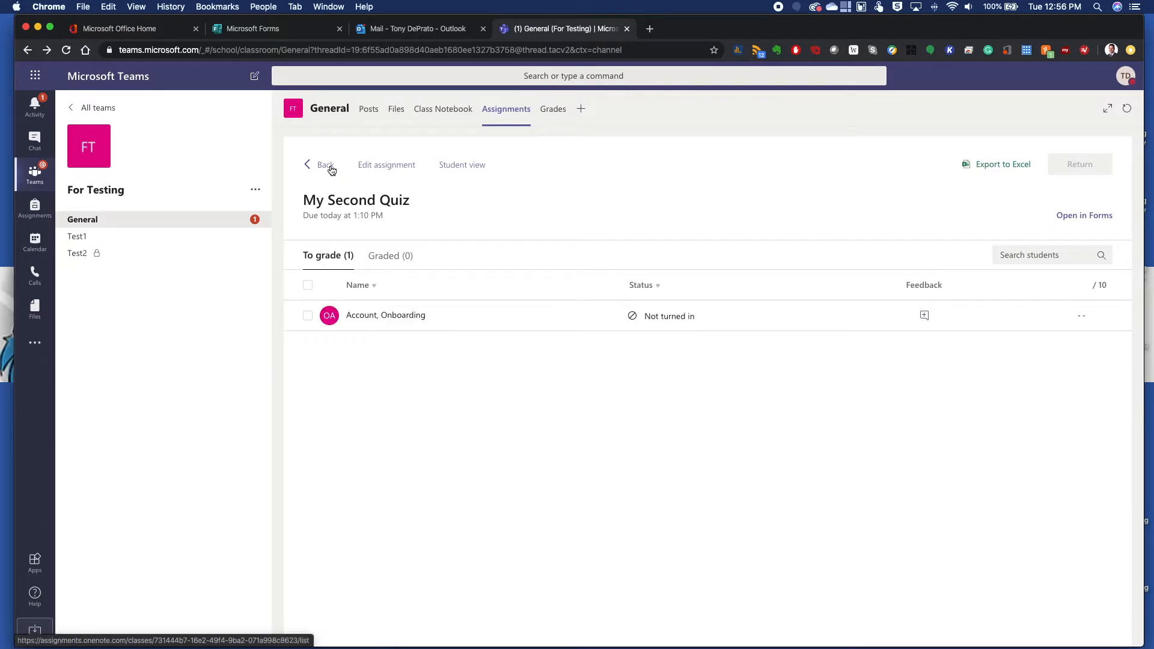
{"action": "left_click", "coordinate": [329, 167]}
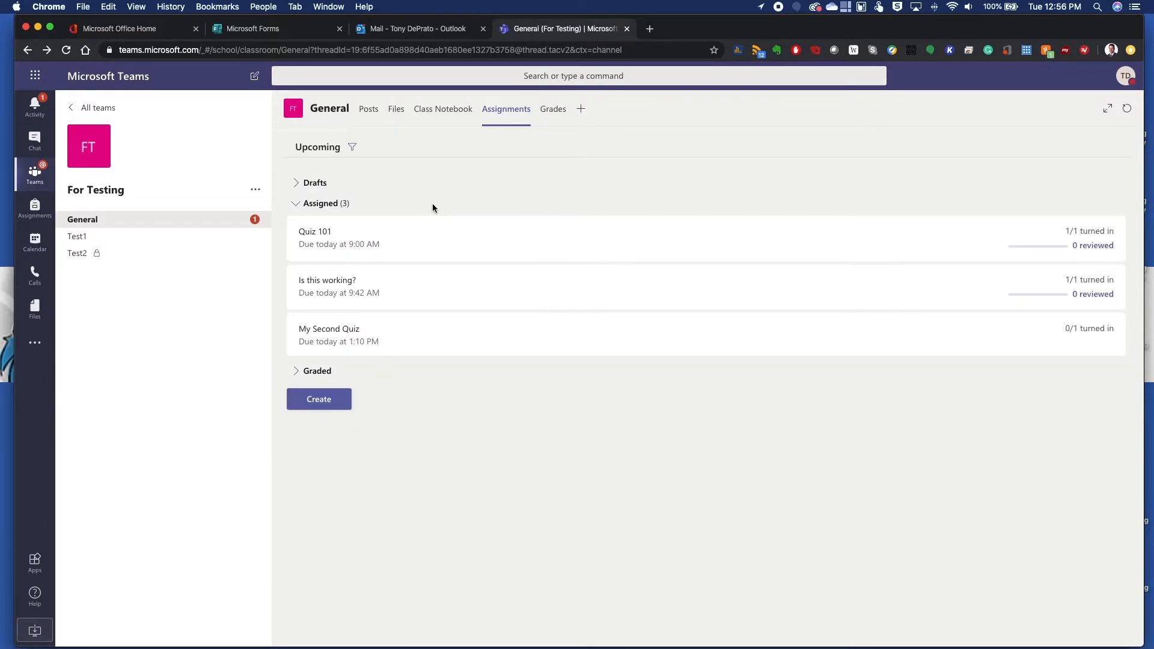
Step: Switch to the student's Microsoft Teams desktop window and show the posts in the General channel
{"action": "key", "text": "ctrl+Right"}
{"action": "key", "text": "ctrl+Right"}
{"action": "key", "text": "ctrl+Right"}
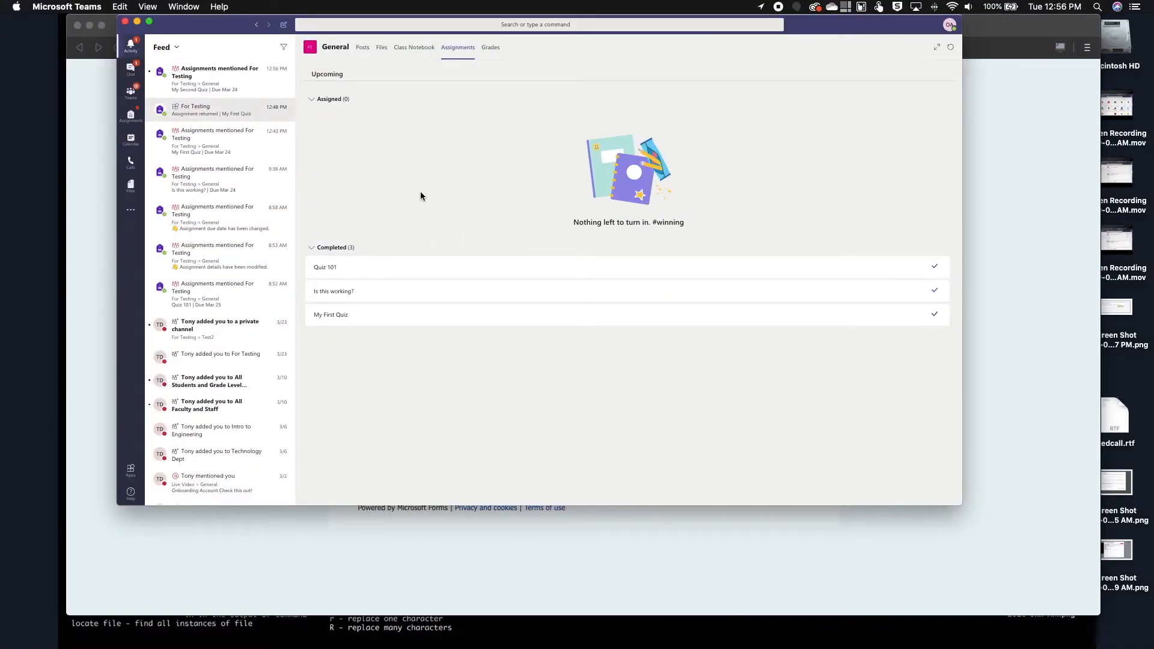
{"action": "left_click", "coordinate": [363, 48]}
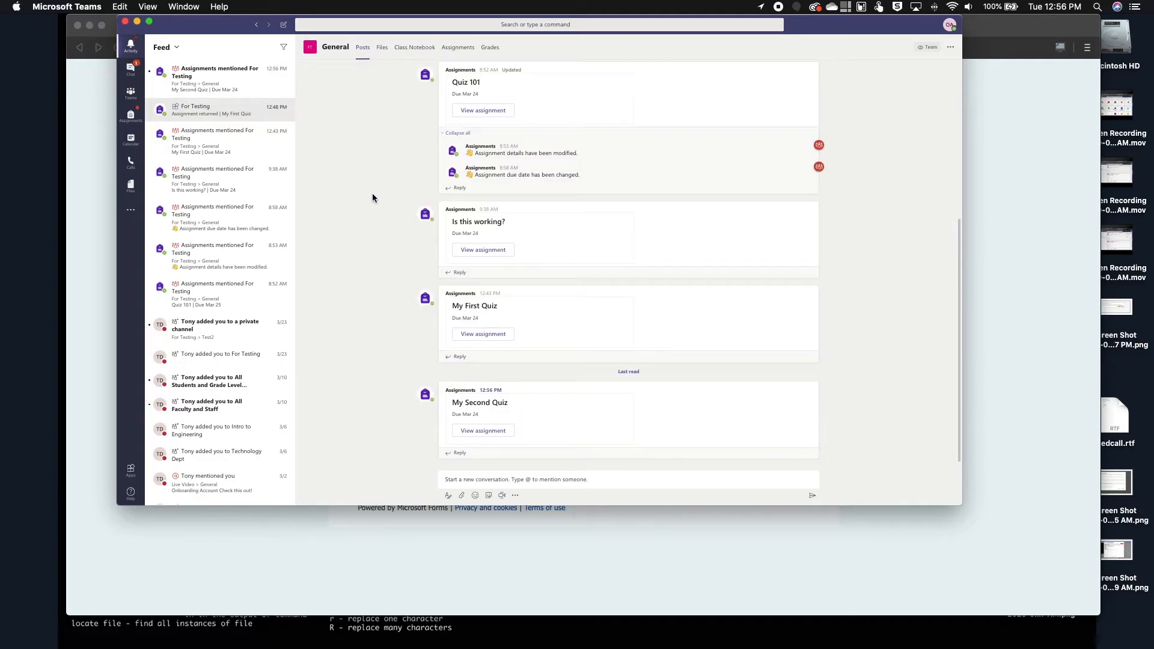
Step: Check where assignments appear in the student's channel, chat and assignments app, and return to the For Testing class assignments
{"action": "left_click", "coordinate": [459, 48]}
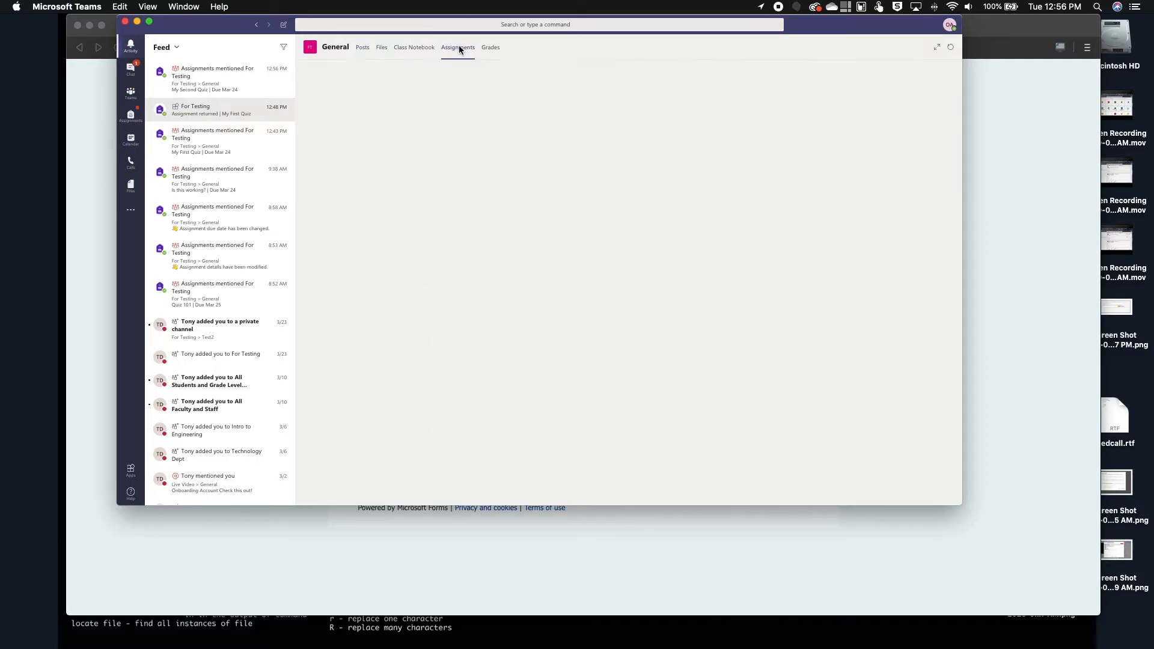
{"action": "left_click", "coordinate": [129, 69]}
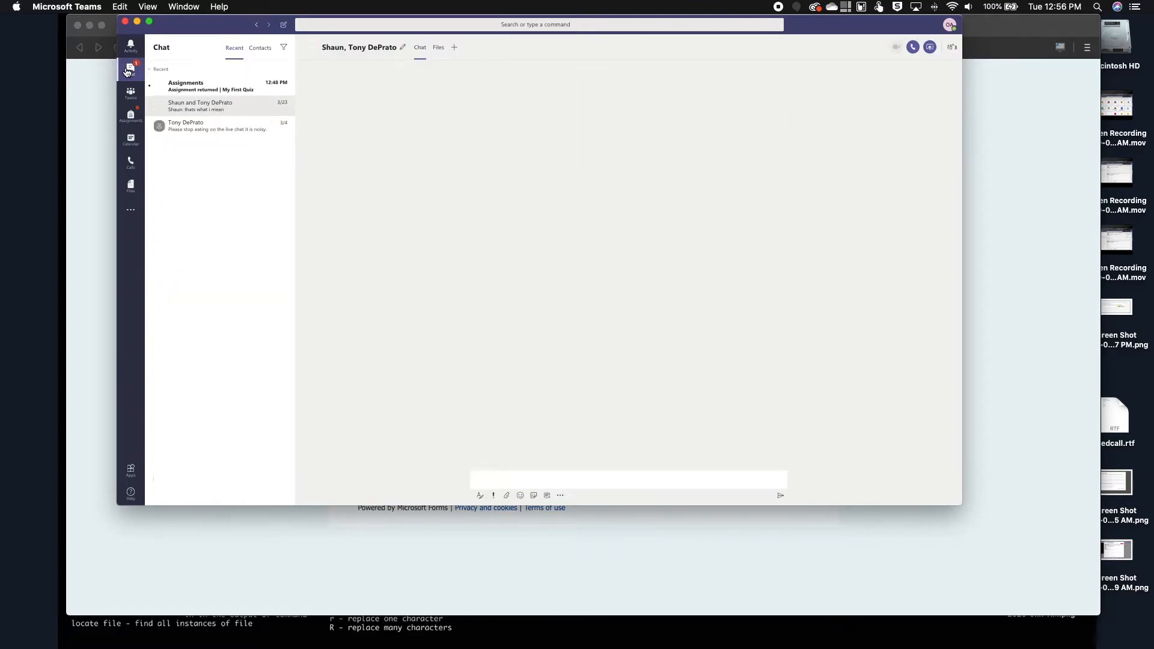
{"action": "left_click", "coordinate": [214, 92]}
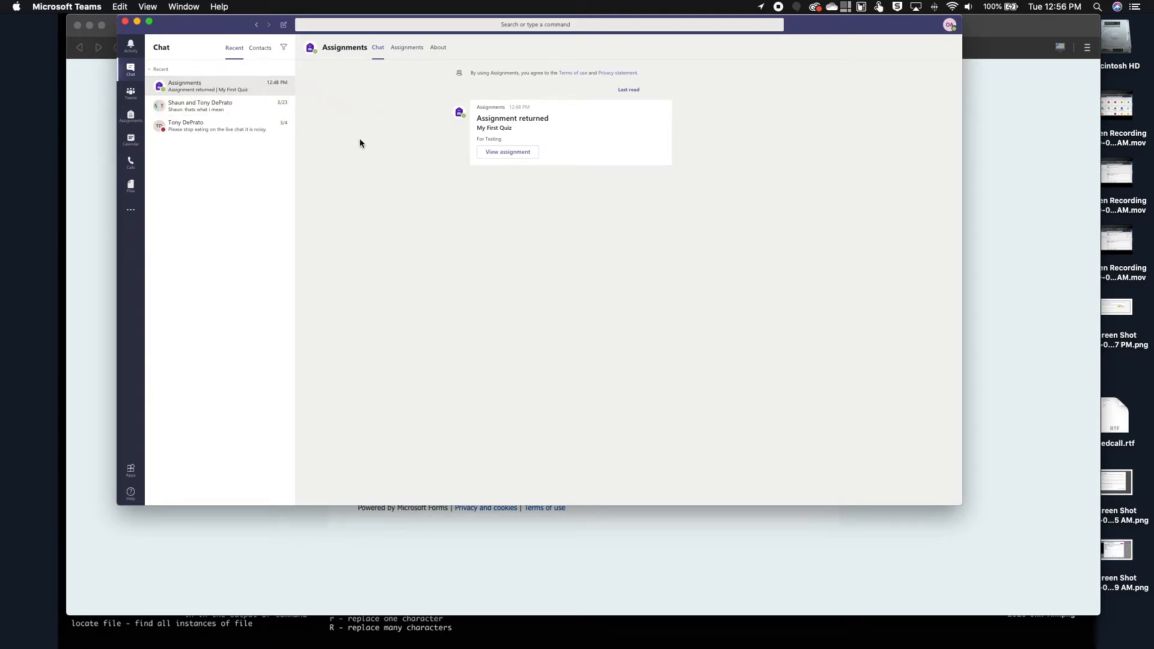
{"action": "left_click", "coordinate": [407, 48]}
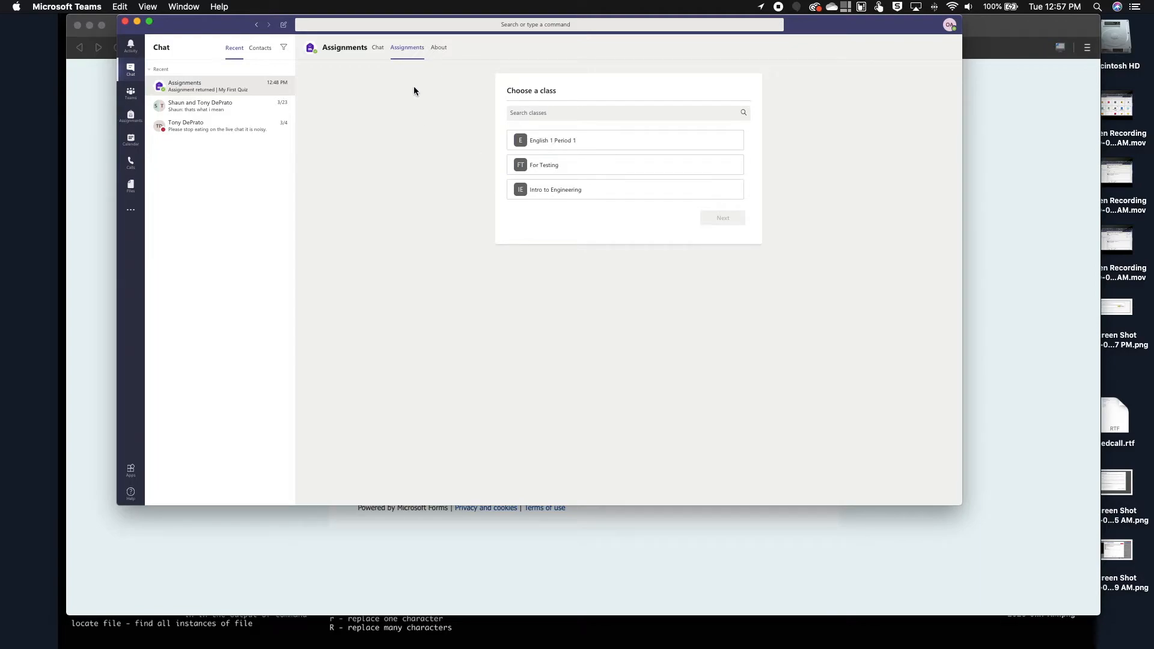
{"action": "left_click", "coordinate": [131, 93]}
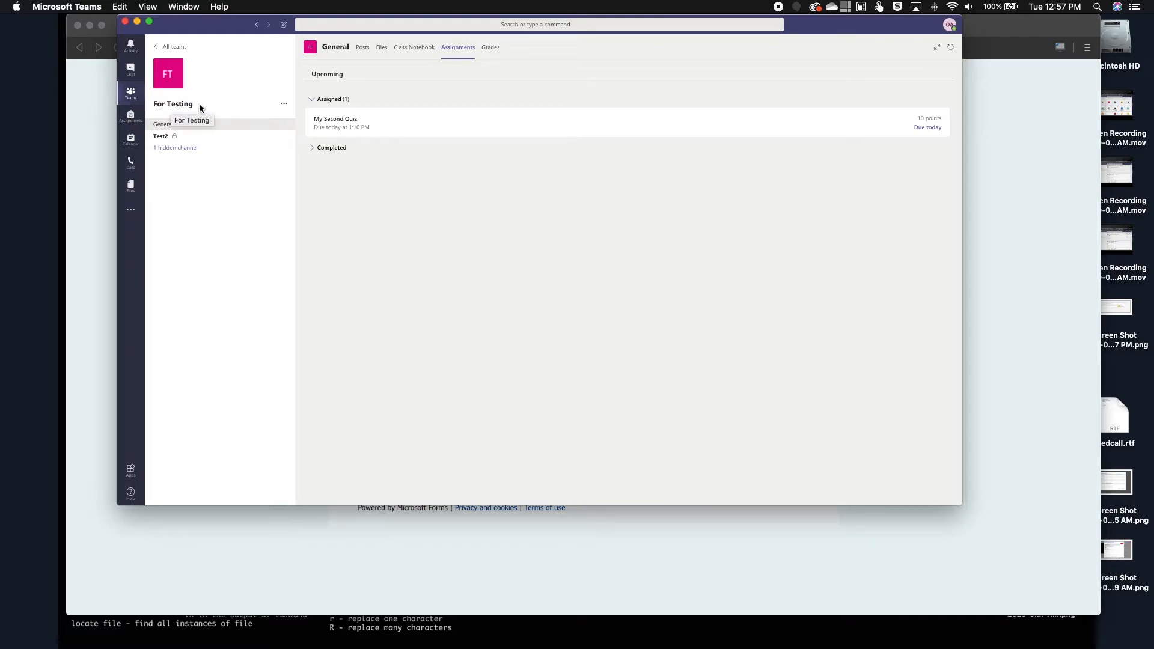
{"action": "left_click", "coordinate": [130, 115]}
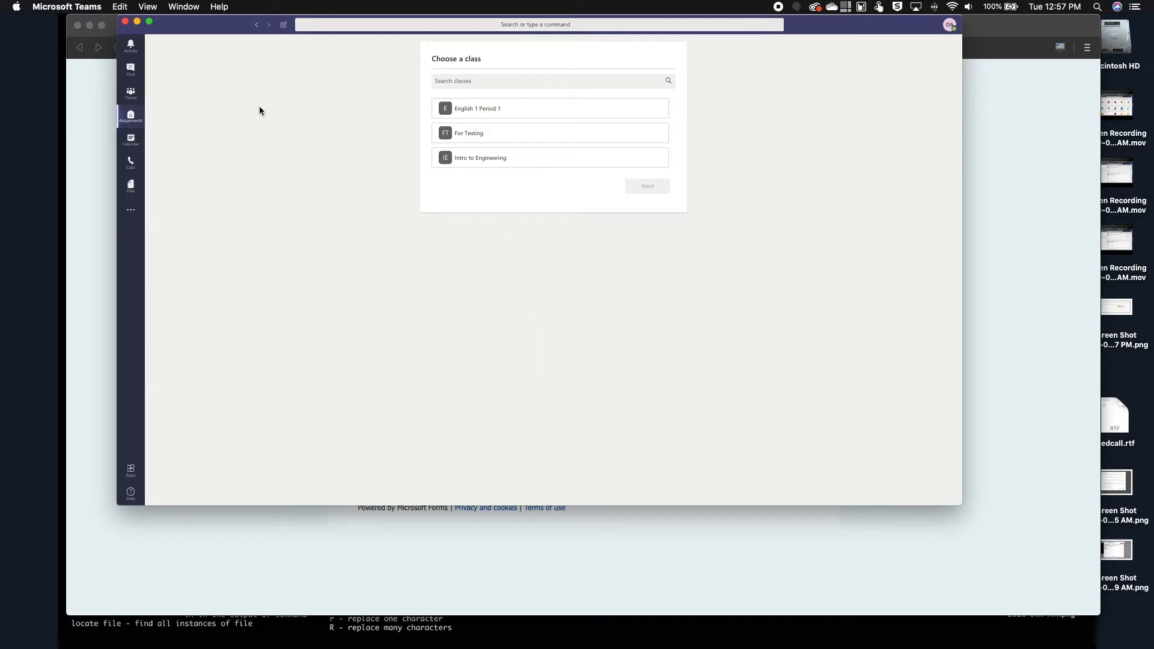
{"action": "left_click", "coordinate": [130, 94]}
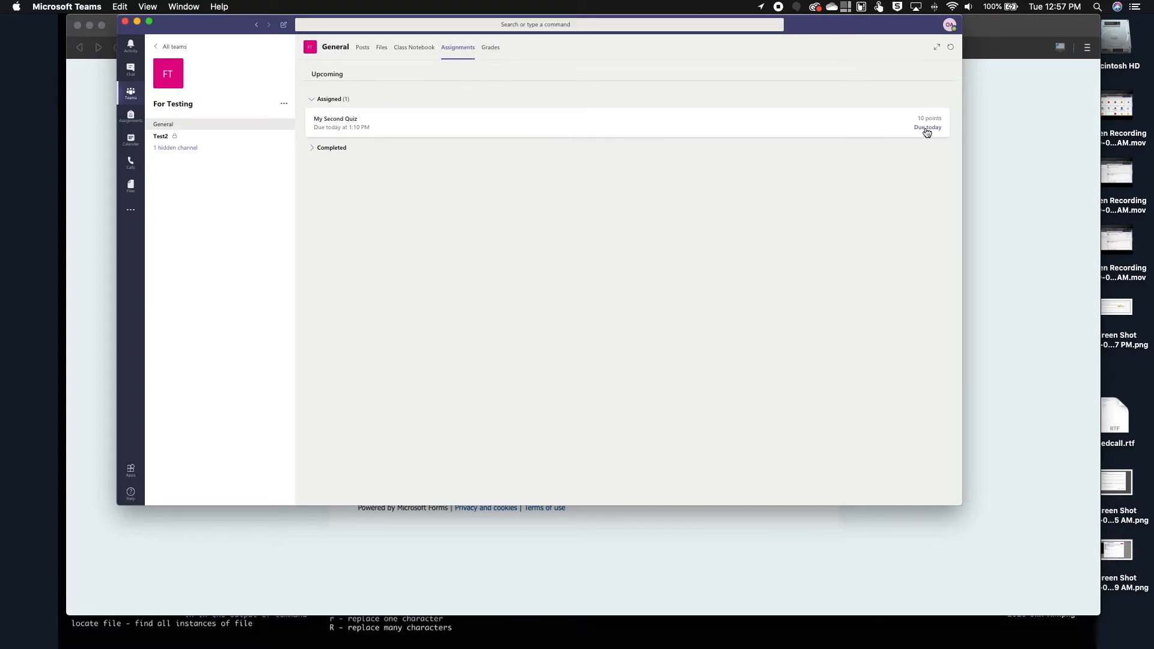
Step: Open My Second Quiz as the student, answer "Maybe" to "Do you like Red?", submit it and close the form
{"action": "left_click", "coordinate": [432, 129]}
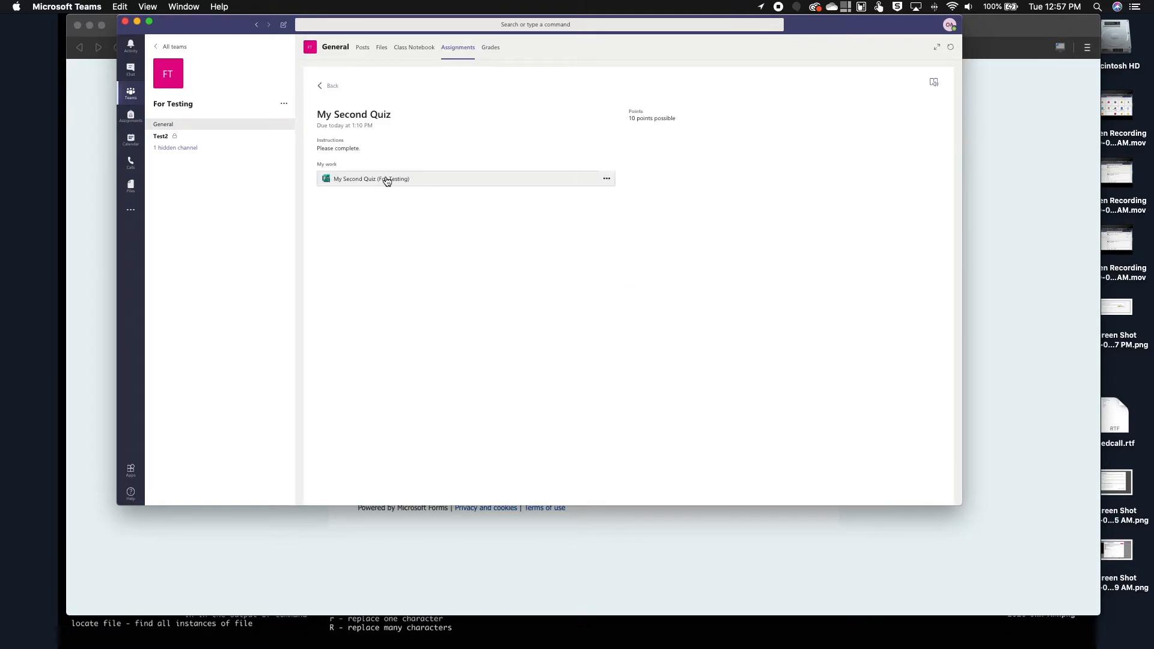
{"action": "left_click", "coordinate": [386, 178]}
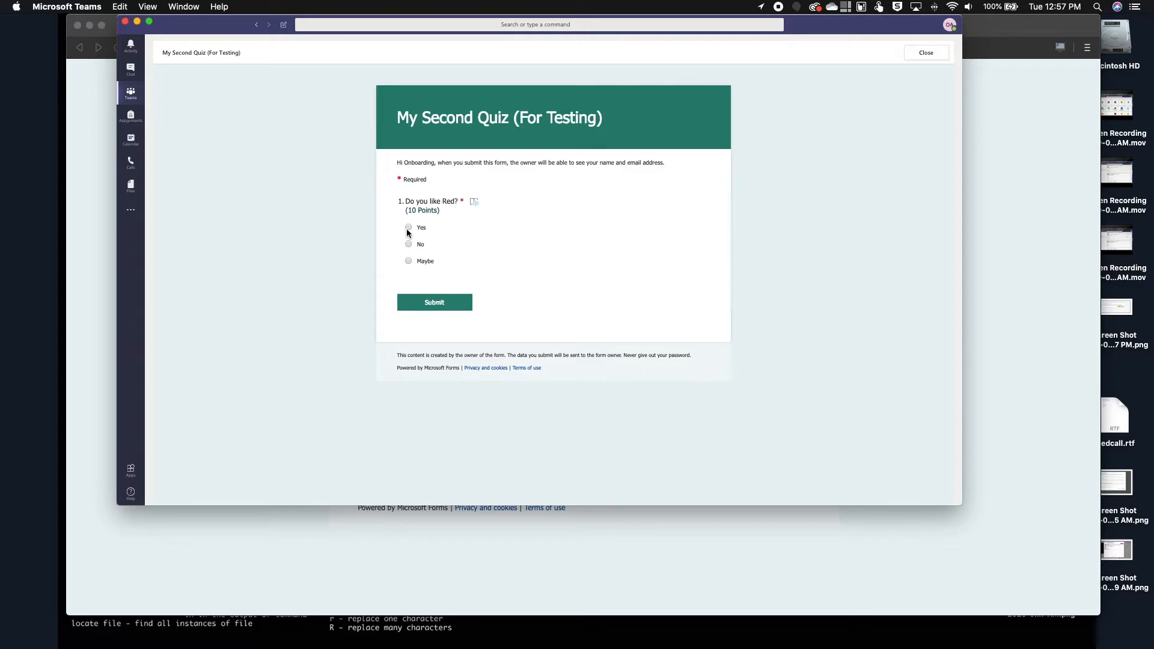
{"action": "left_click", "coordinate": [408, 262]}
{"action": "left_click", "coordinate": [434, 302]}
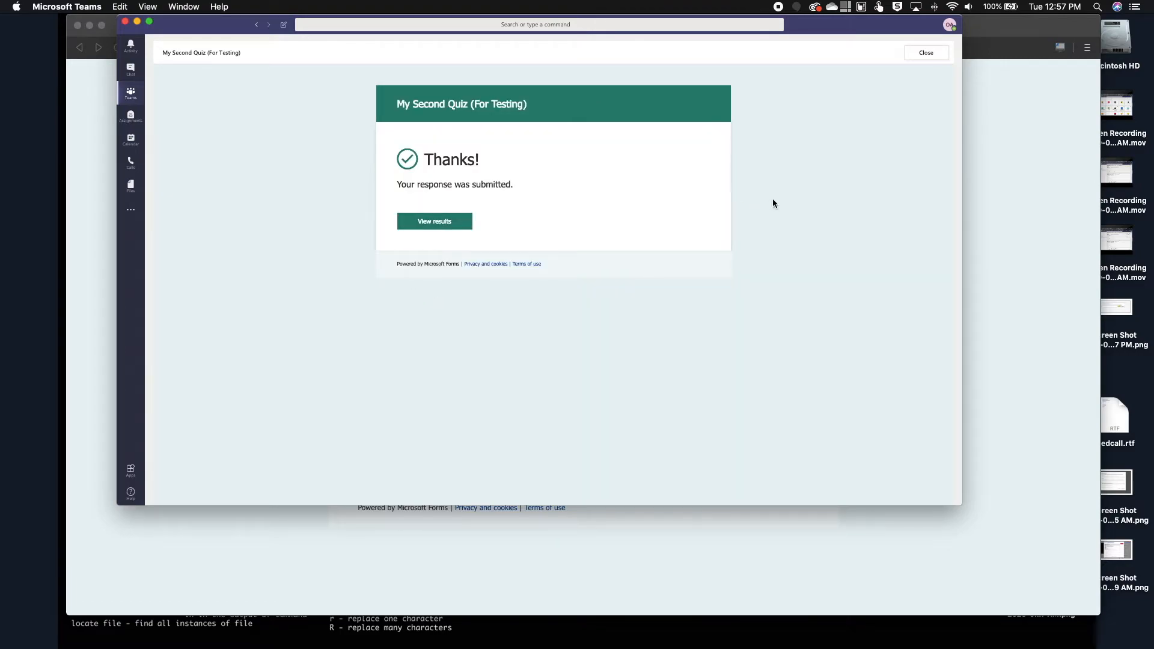
{"action": "left_click", "coordinate": [928, 53]}
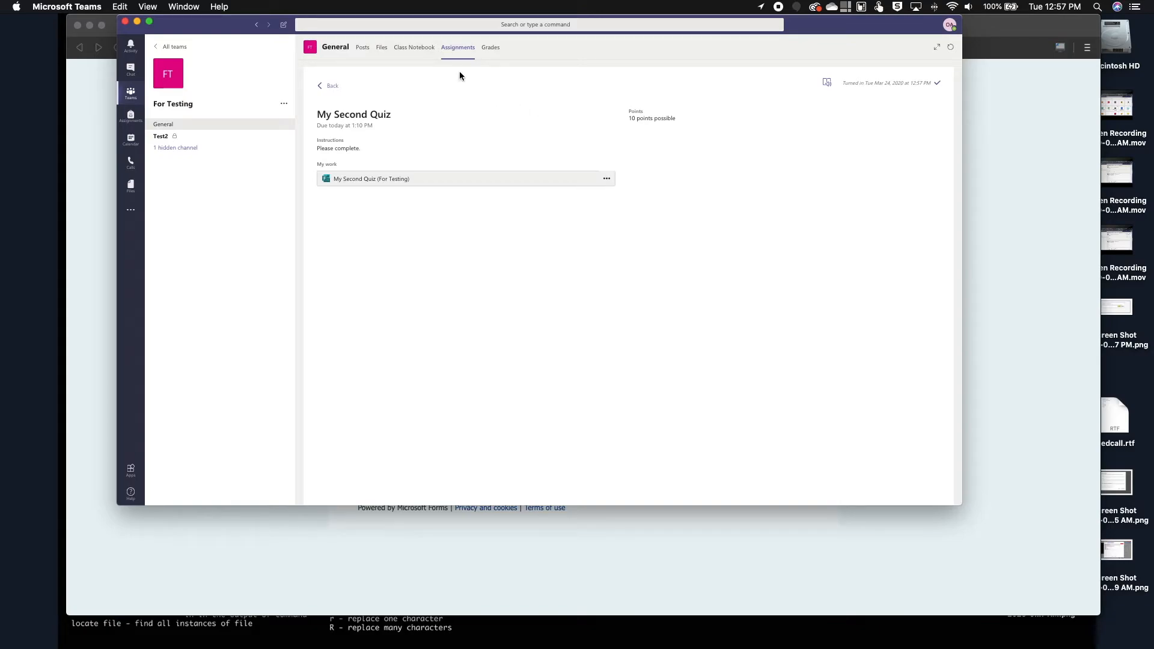
Step: Switch to the teacher's Teams in Chrome, refresh the class assignments, and open the student's My Second Quiz submission for review
{"action": "key", "text": "ctrl+Left"}
{"action": "key", "text": "ctrl+Left"}
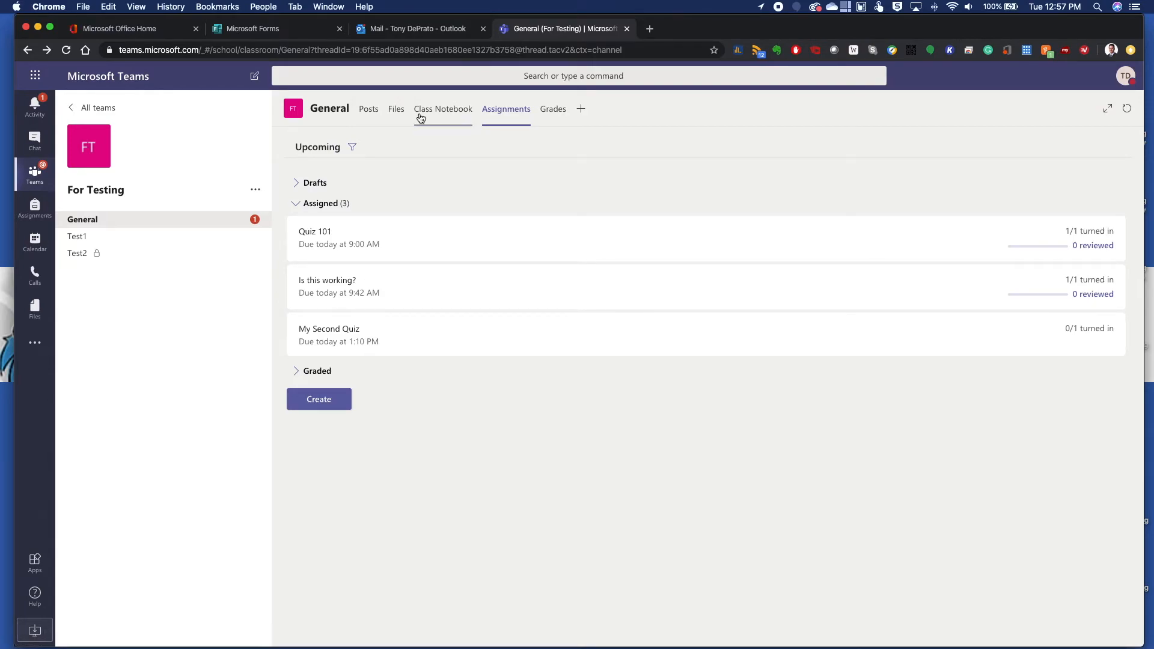
{"action": "left_click", "coordinate": [364, 115]}
{"action": "left_click", "coordinate": [490, 113]}
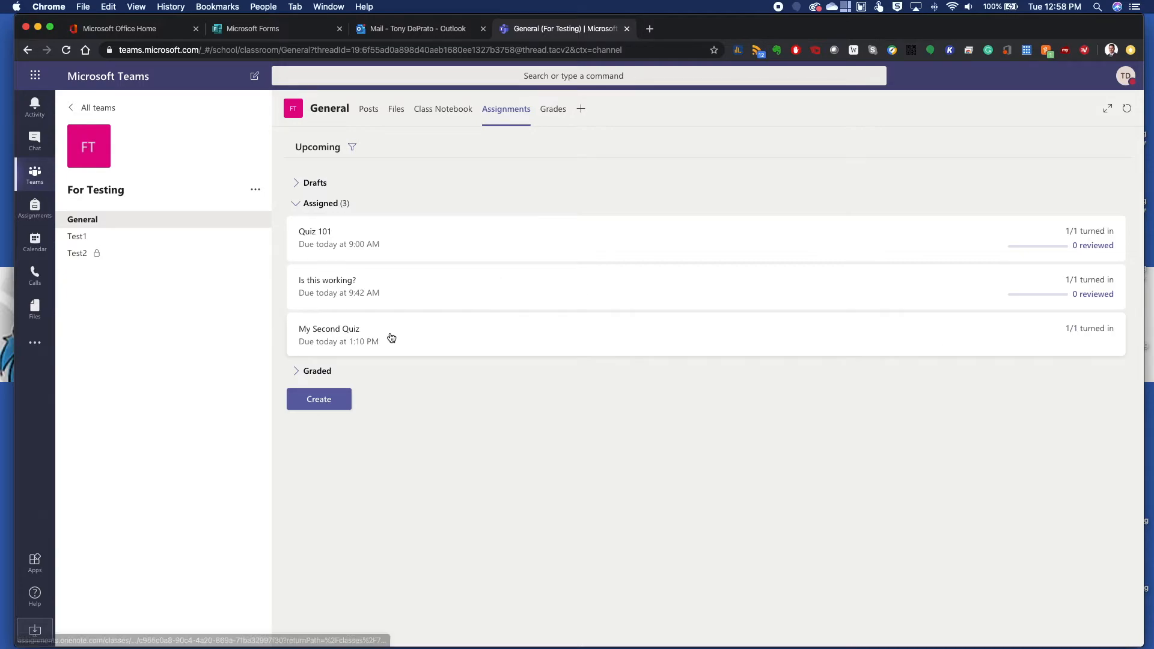
{"action": "left_click", "coordinate": [353, 338]}
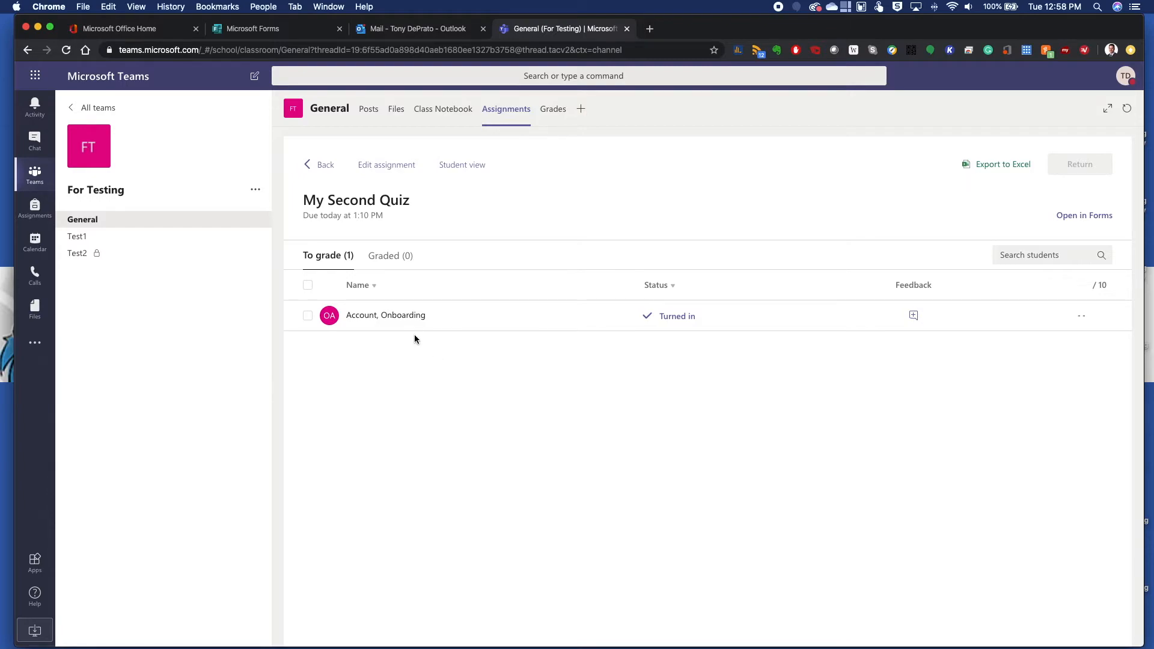
{"action": "left_click", "coordinate": [396, 315]}
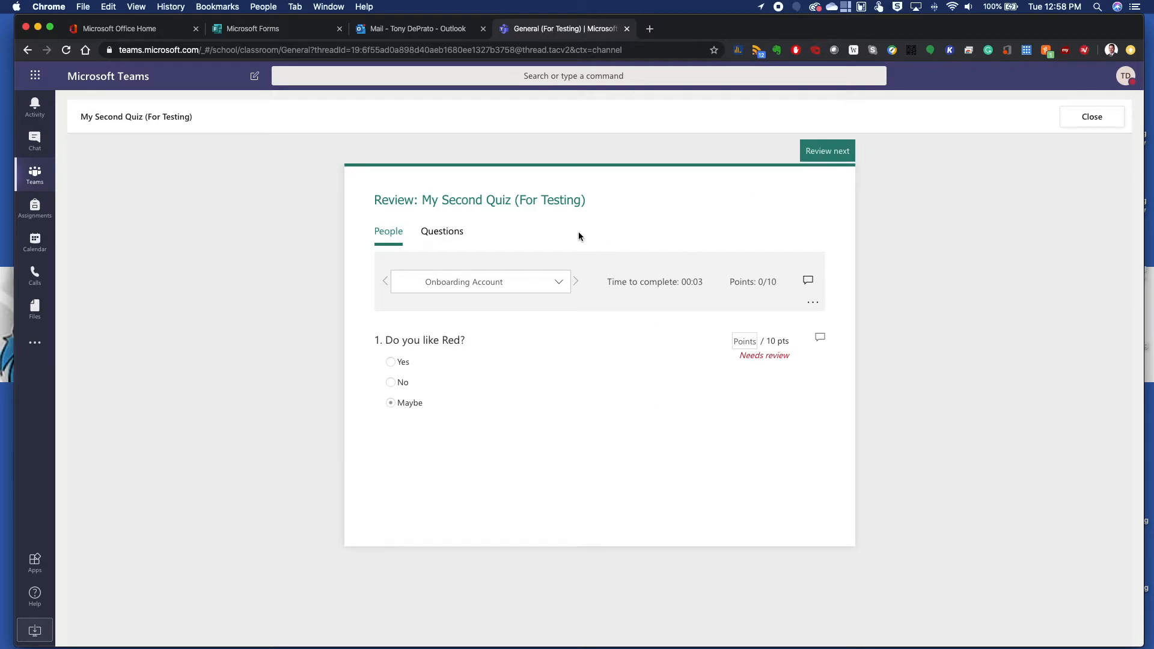
{"action": "left_click", "coordinate": [552, 291]}
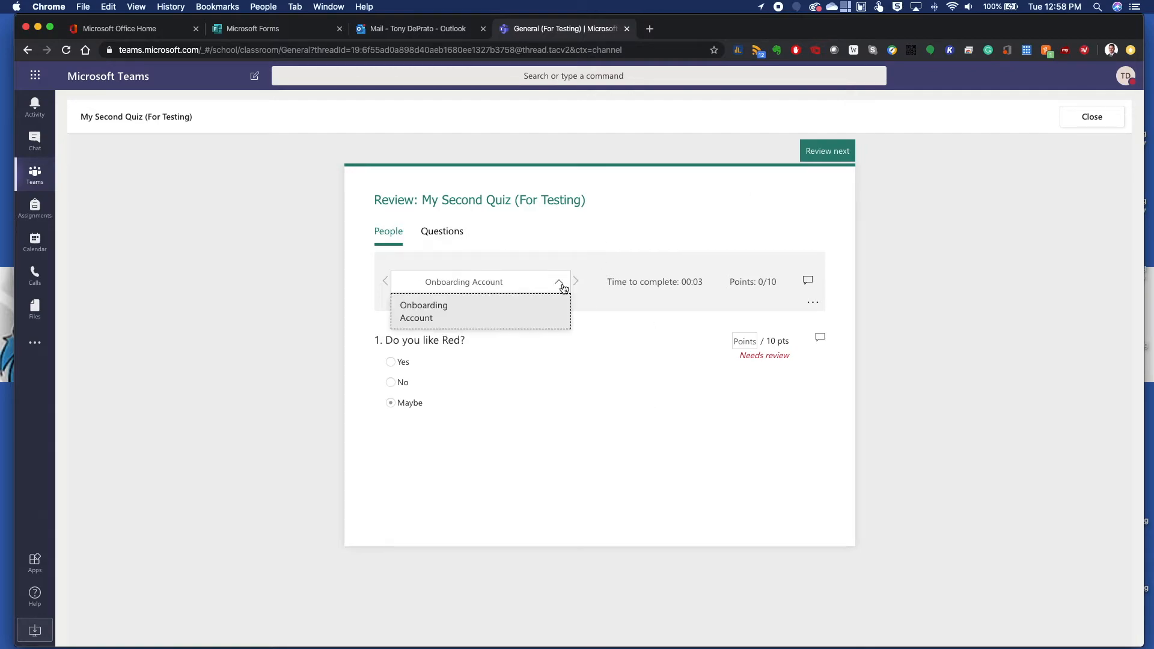
{"action": "left_click", "coordinate": [582, 227]}
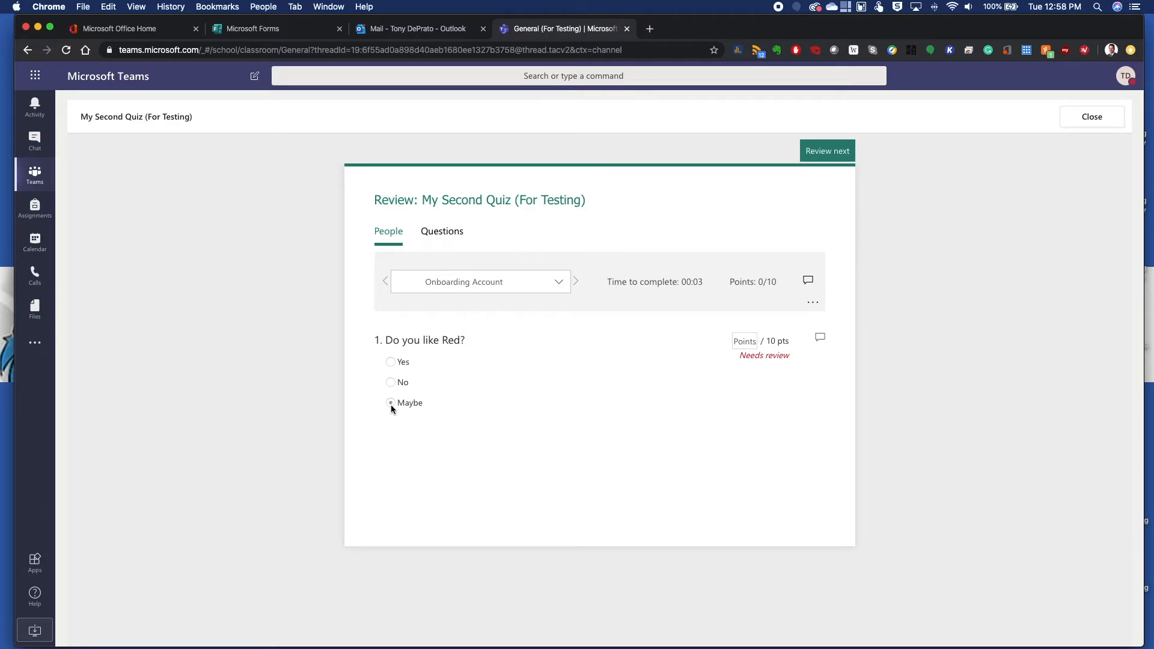
Step: Award 10 points for the "Do you like Red?" answer and add the feedback "Good Job!"
{"action": "left_click", "coordinate": [747, 342]}
{"action": "type", "text": "10"}
{"action": "left_click", "coordinate": [821, 339]}
{"action": "type", "text": "Good Jo"}
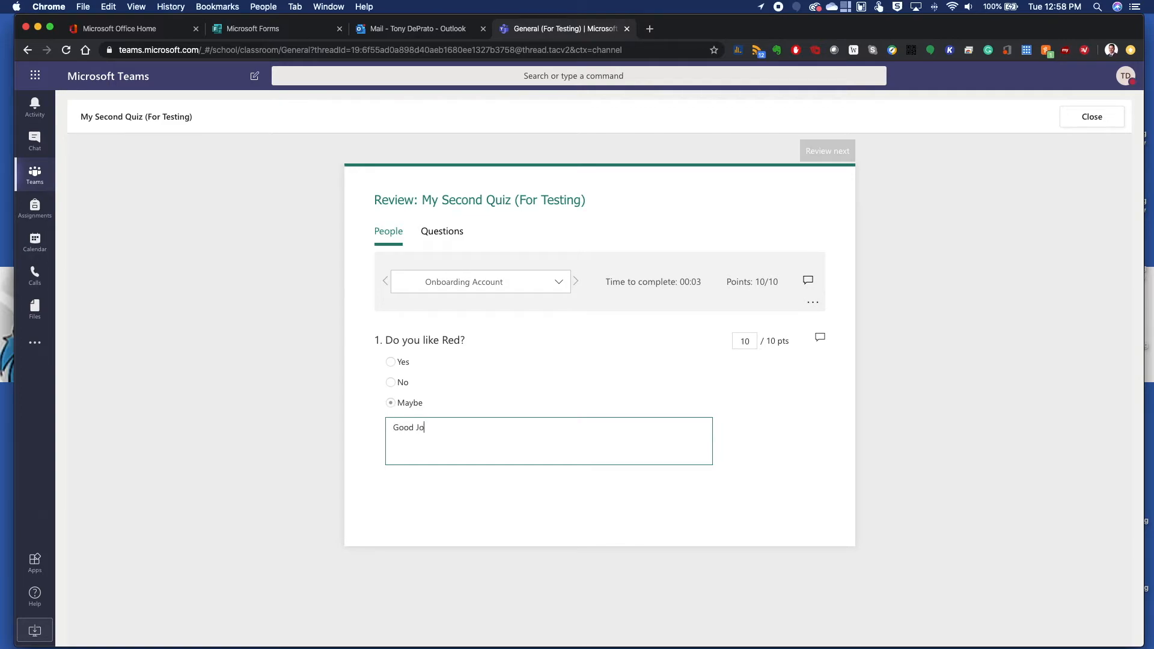
{"action": "type", "text": "b!"}
{"action": "left_click", "coordinate": [687, 482]}
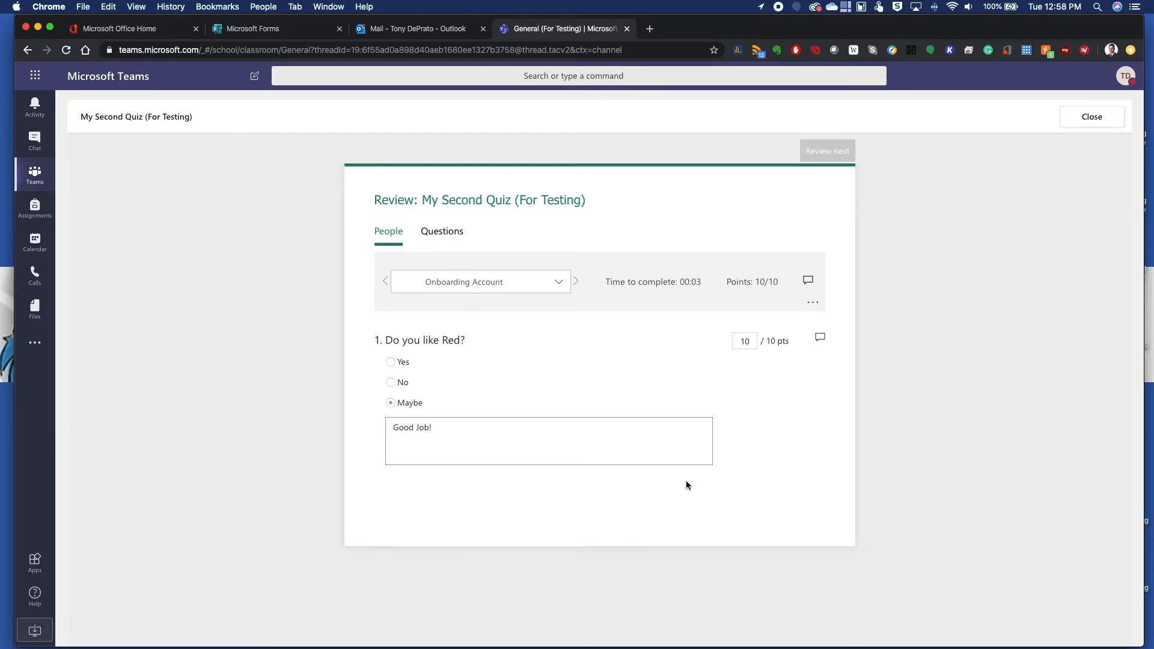
Step: Check the responder navigation and the review by question, and return to the review by people
{"action": "left_click", "coordinate": [559, 282]}
{"action": "left_click", "coordinate": [577, 282]}
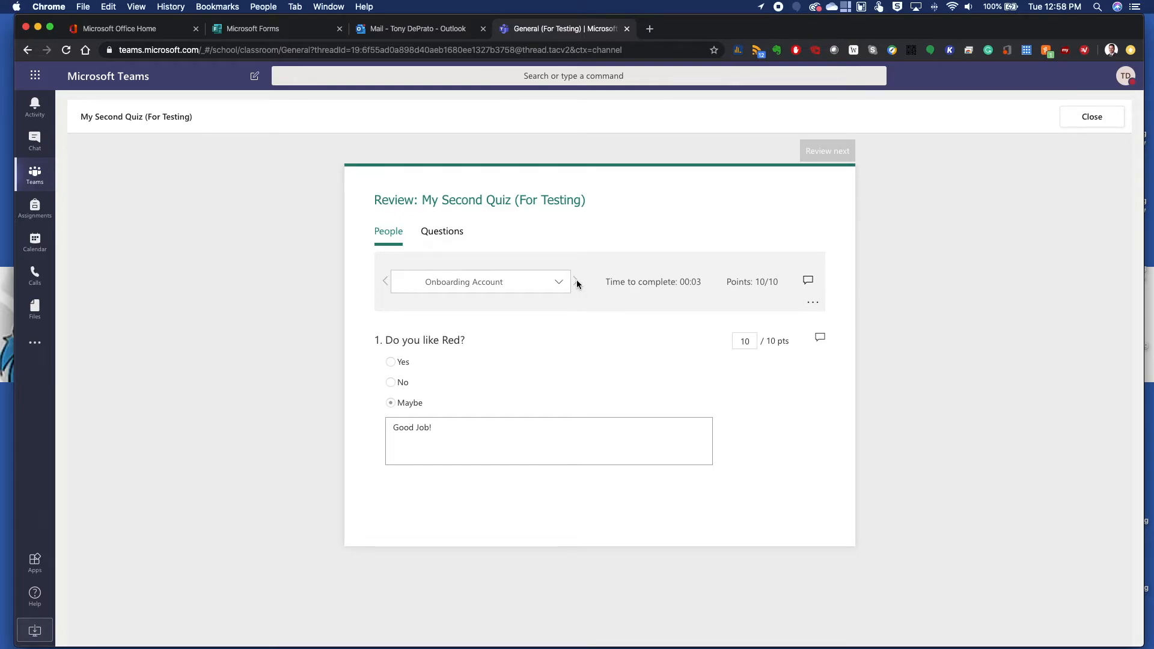
{"action": "left_click", "coordinate": [451, 238]}
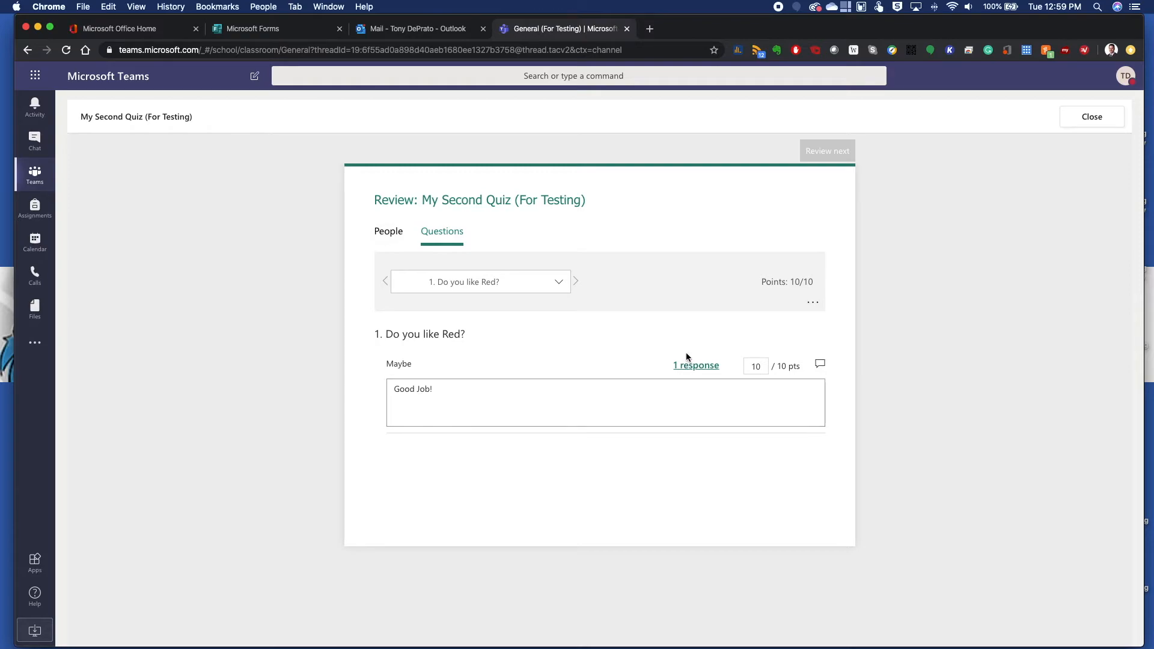
{"action": "left_click", "coordinate": [394, 234]}
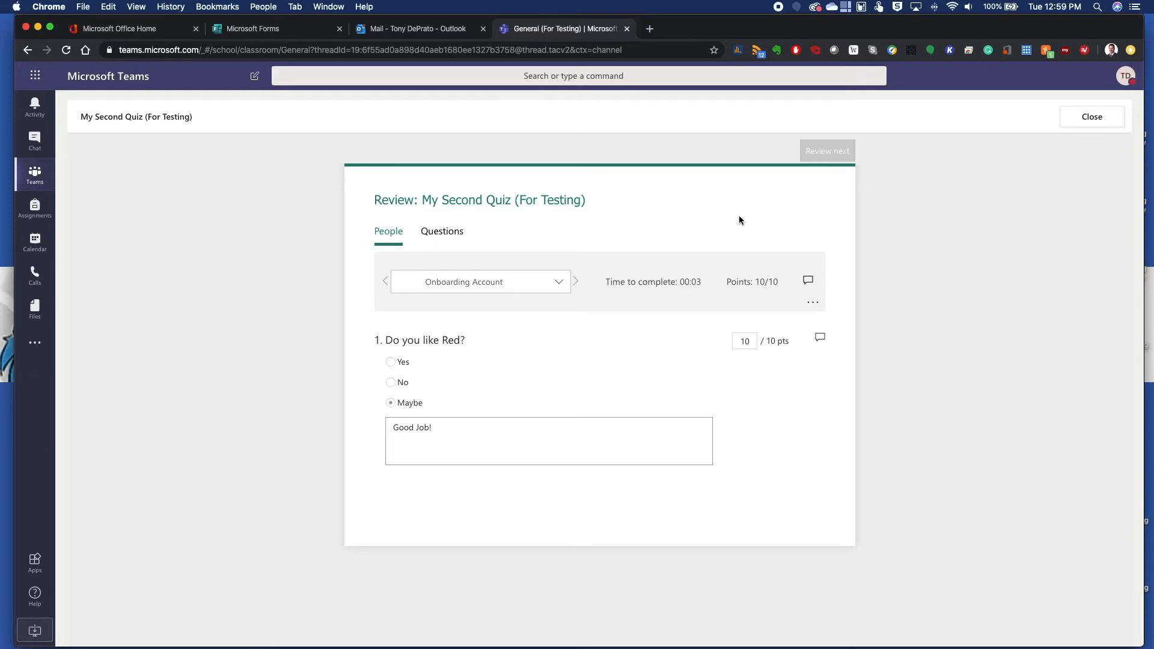
Step: Post the scores for My Second Quiz to give responders access to their results and feedback
{"action": "left_click", "coordinate": [814, 303]}
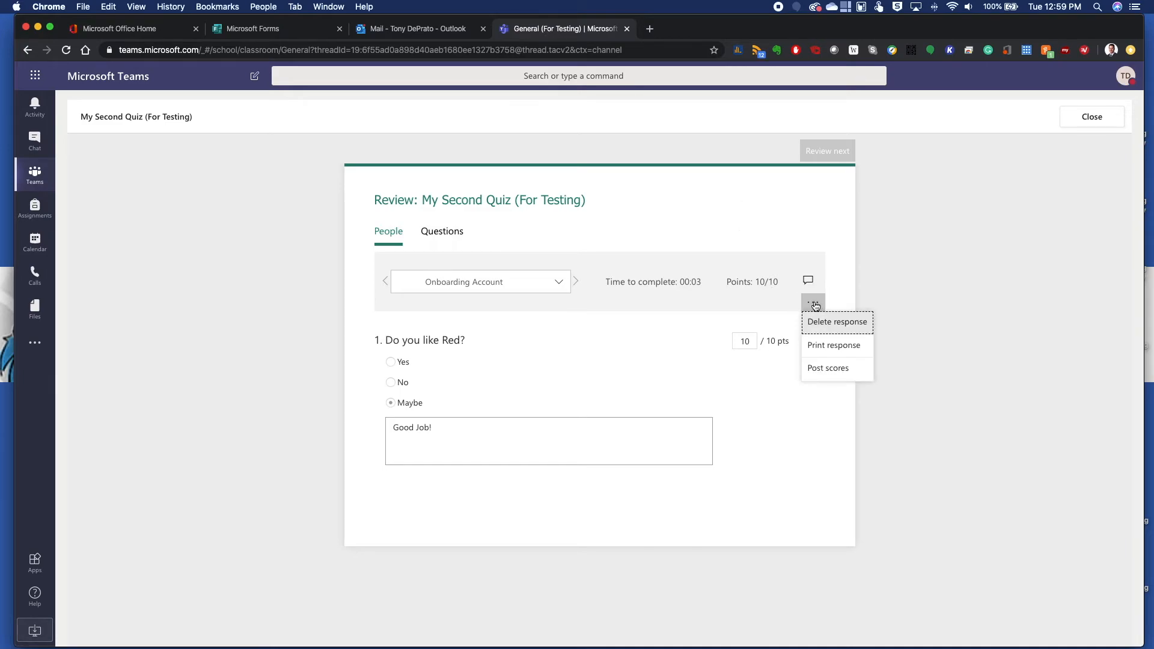
{"action": "left_click", "coordinate": [827, 374]}
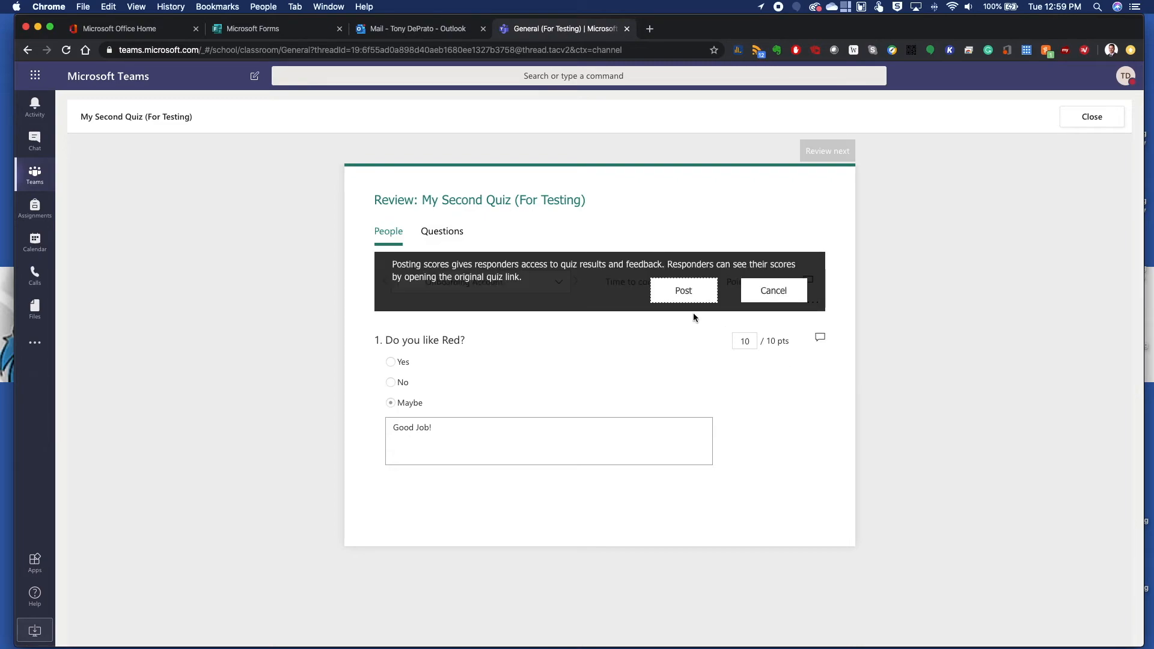
{"action": "left_click", "coordinate": [694, 294]}
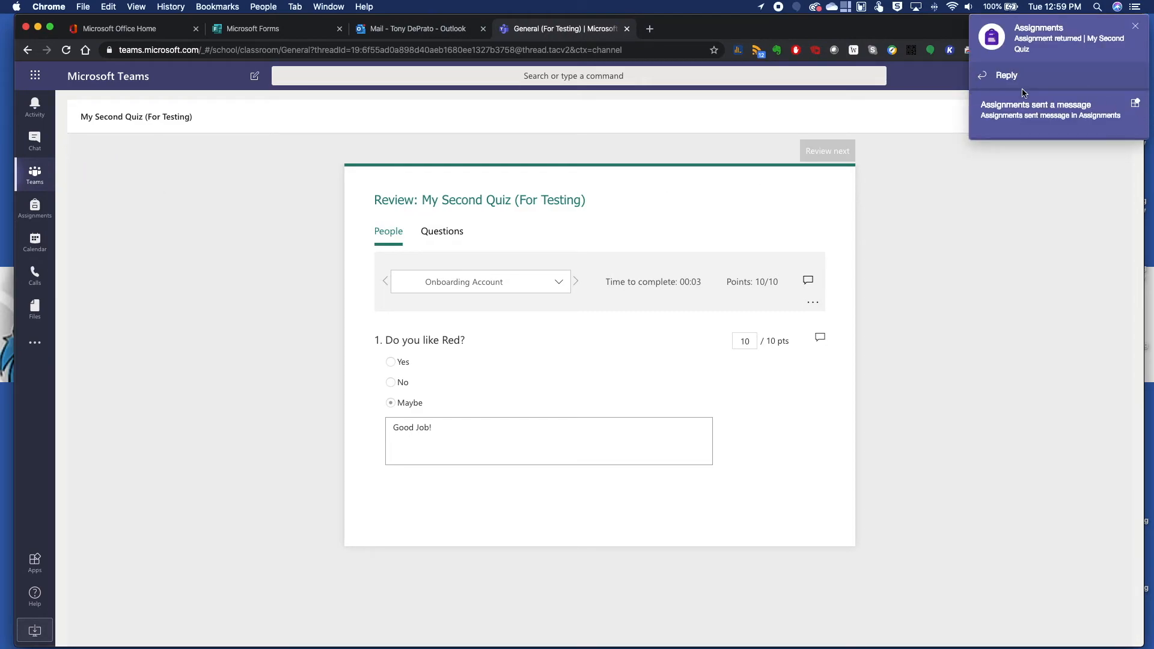
Step: Switch to the student's Teams desktop window and view the returned My Second Quiz results from the activity feed
{"action": "key", "text": "ctrl+Right"}
{"action": "key", "text": "ctrl+Right"}
{"action": "key", "text": "ctrl+Right"}
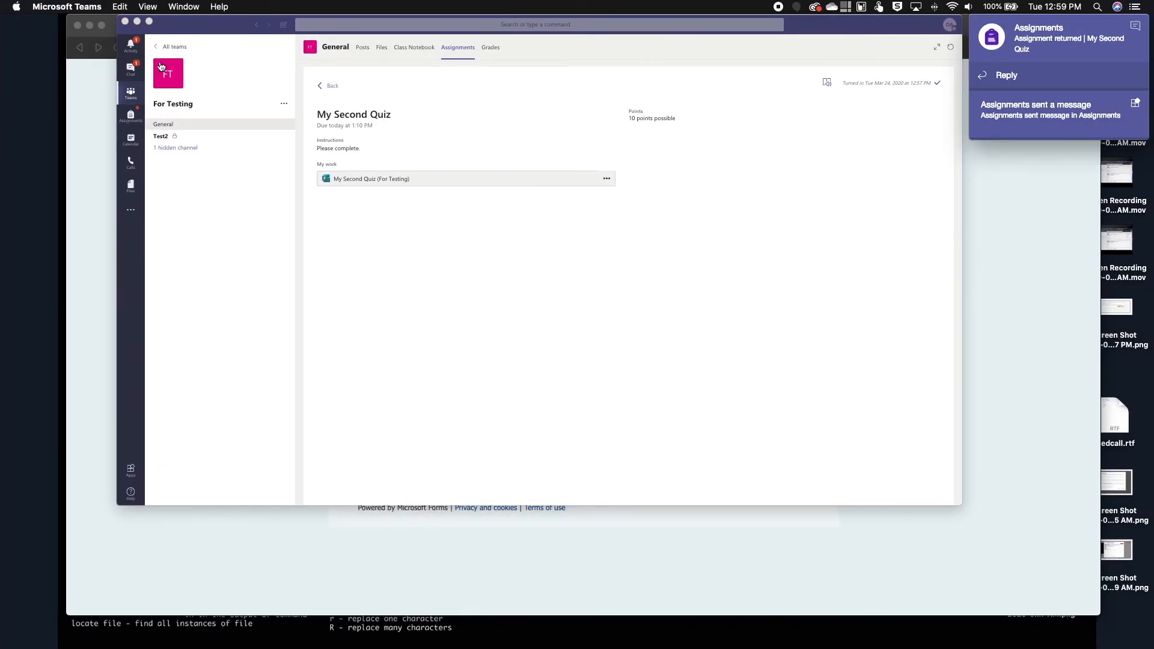
{"action": "left_click", "coordinate": [130, 47]}
{"action": "left_click", "coordinate": [130, 48]}
{"action": "left_click", "coordinate": [198, 71]}
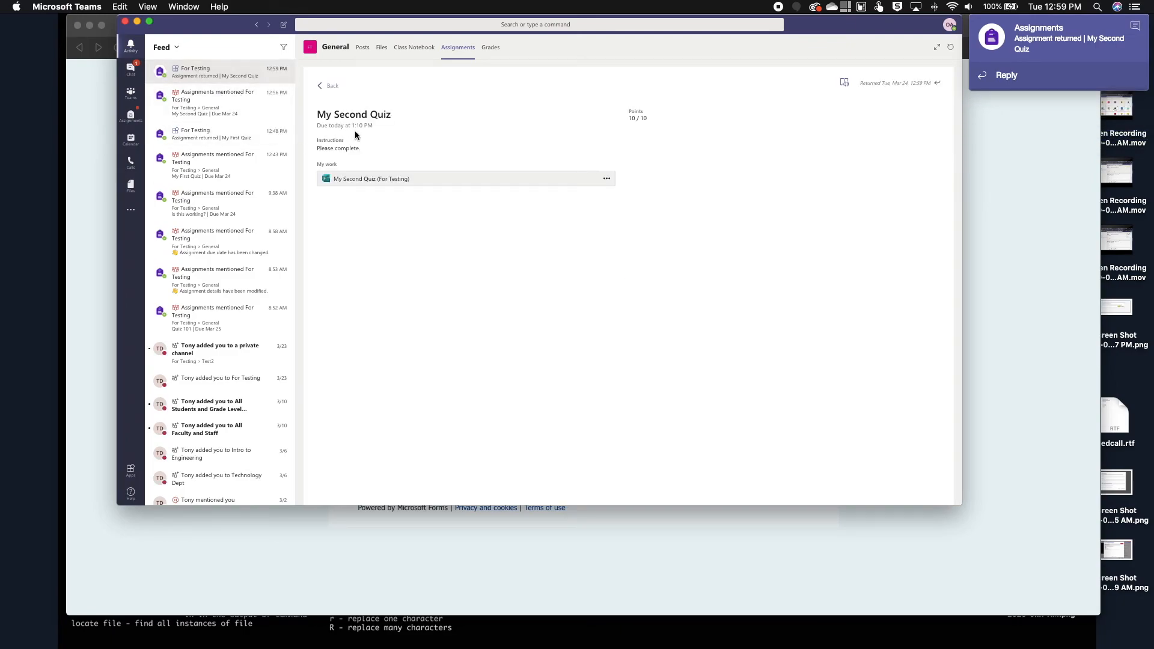
{"action": "left_click", "coordinate": [357, 180]}
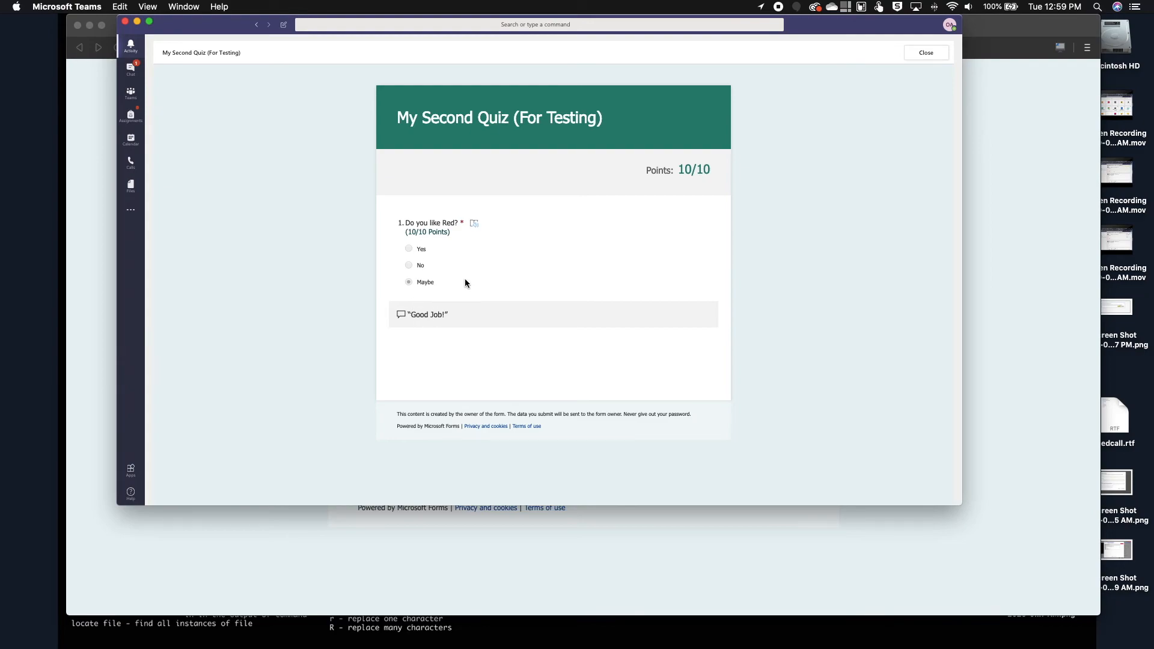
Step: View the My Second Quiz results from the For Testing class's completed assignments, close them, and show the student's grades
{"action": "left_click", "coordinate": [122, 97]}
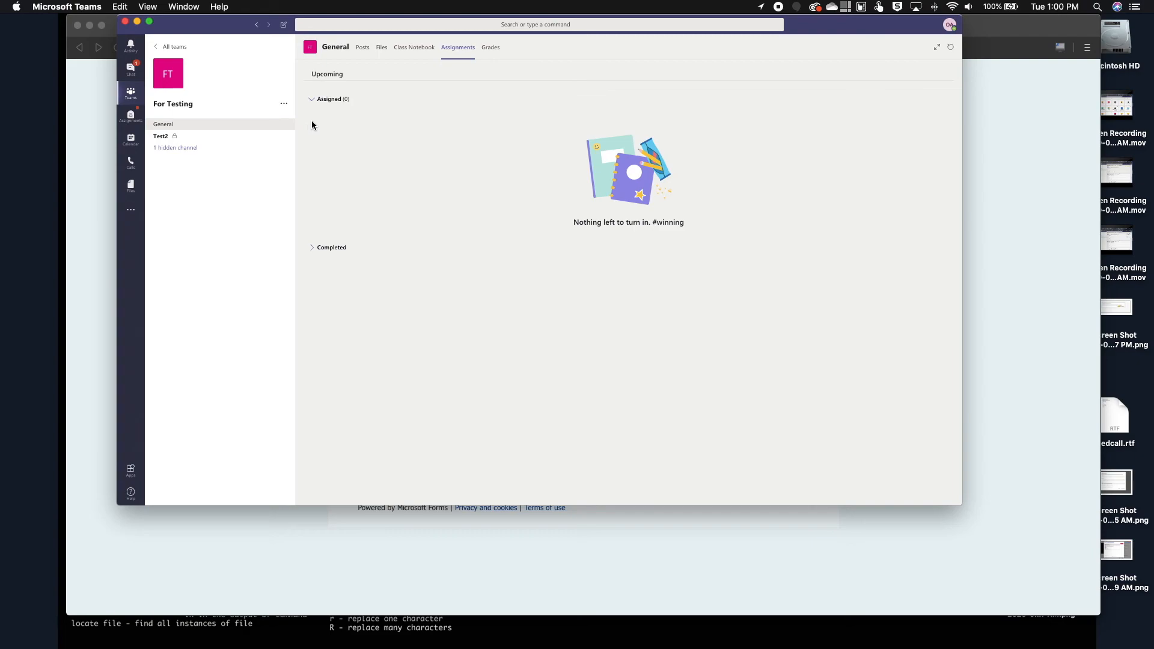
{"action": "left_click", "coordinate": [312, 248]}
{"action": "left_click", "coordinate": [336, 338]}
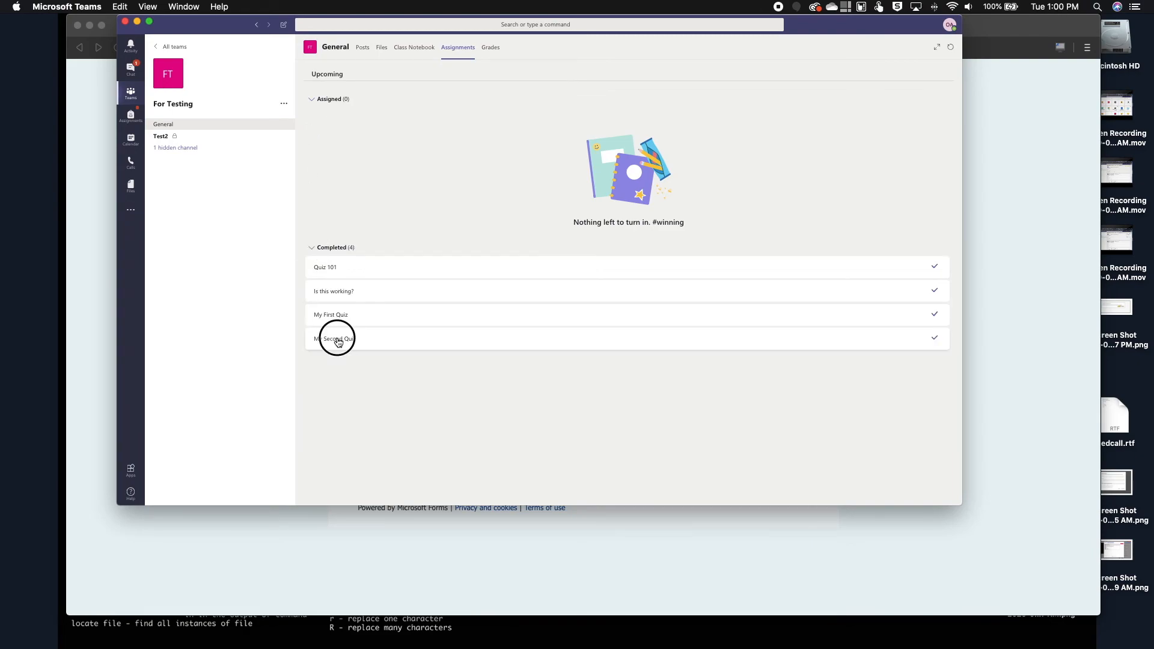
{"action": "left_click", "coordinate": [373, 178]}
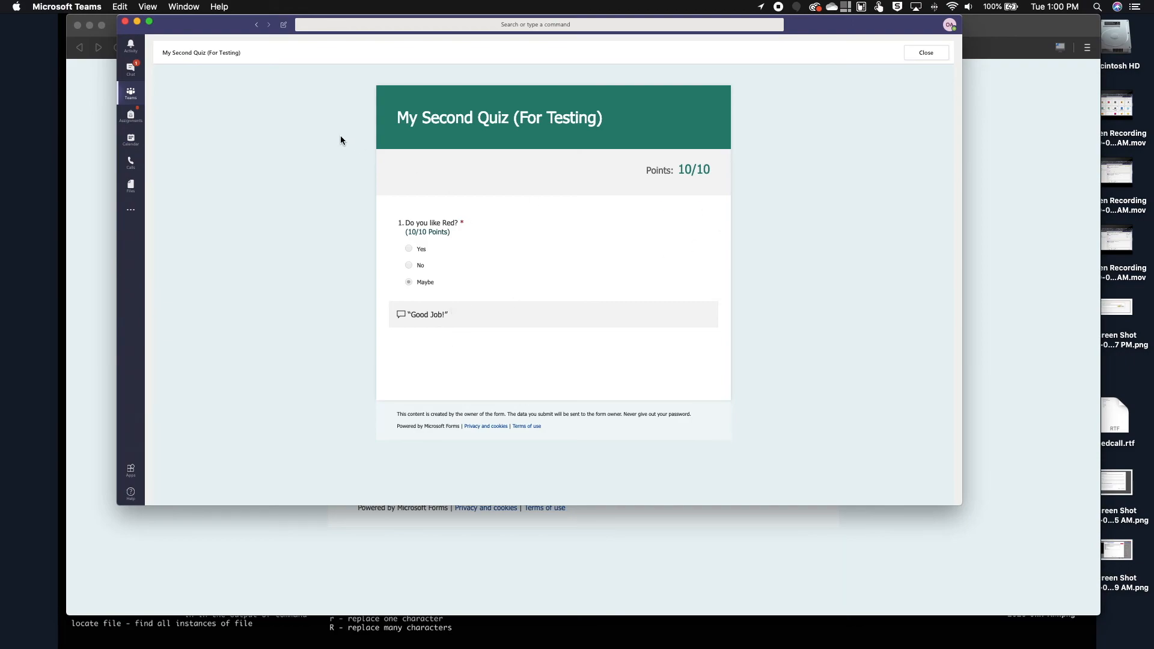
{"action": "left_click", "coordinate": [924, 53]}
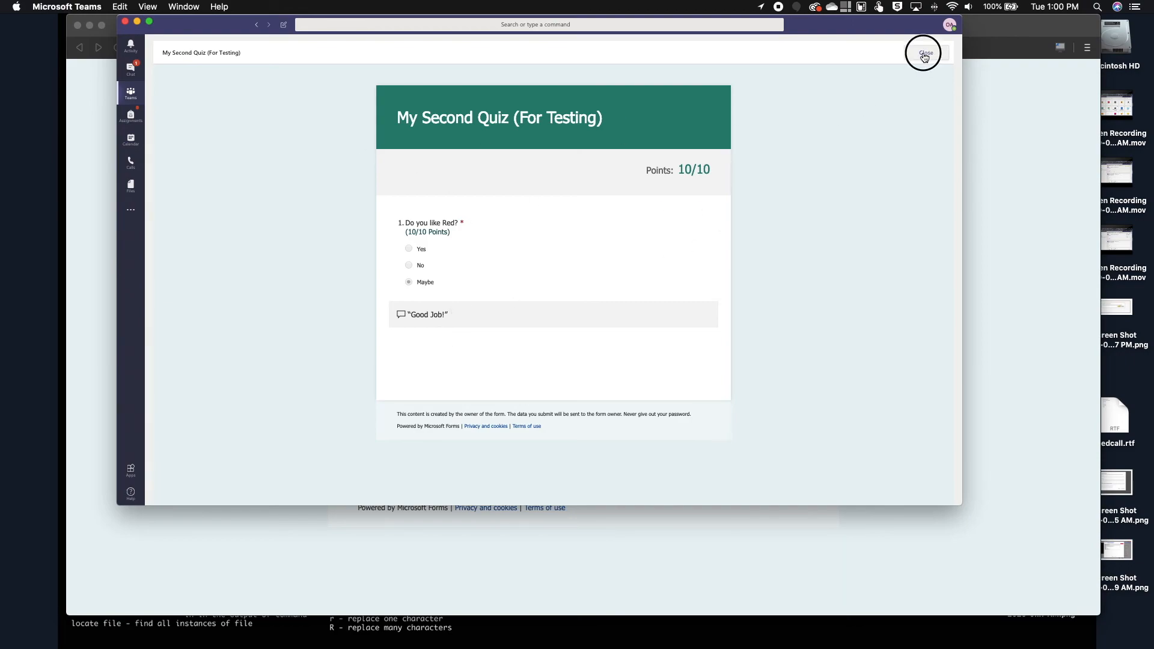
{"action": "left_click", "coordinate": [490, 47]}
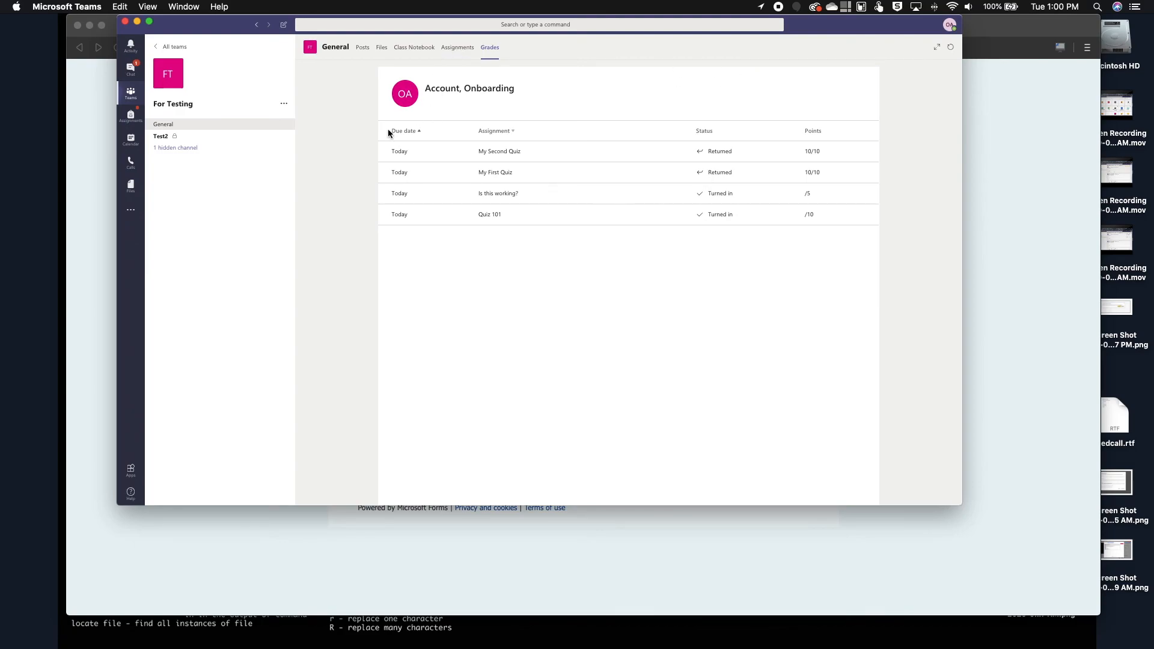
Step: Switch back to the teacher's Teams in Chrome and close the My Second Quiz review
{"action": "key", "text": "ctrl+Left"}
{"action": "key", "text": "ctrl+Left"}
{"action": "key", "text": "ctrl+Left"}
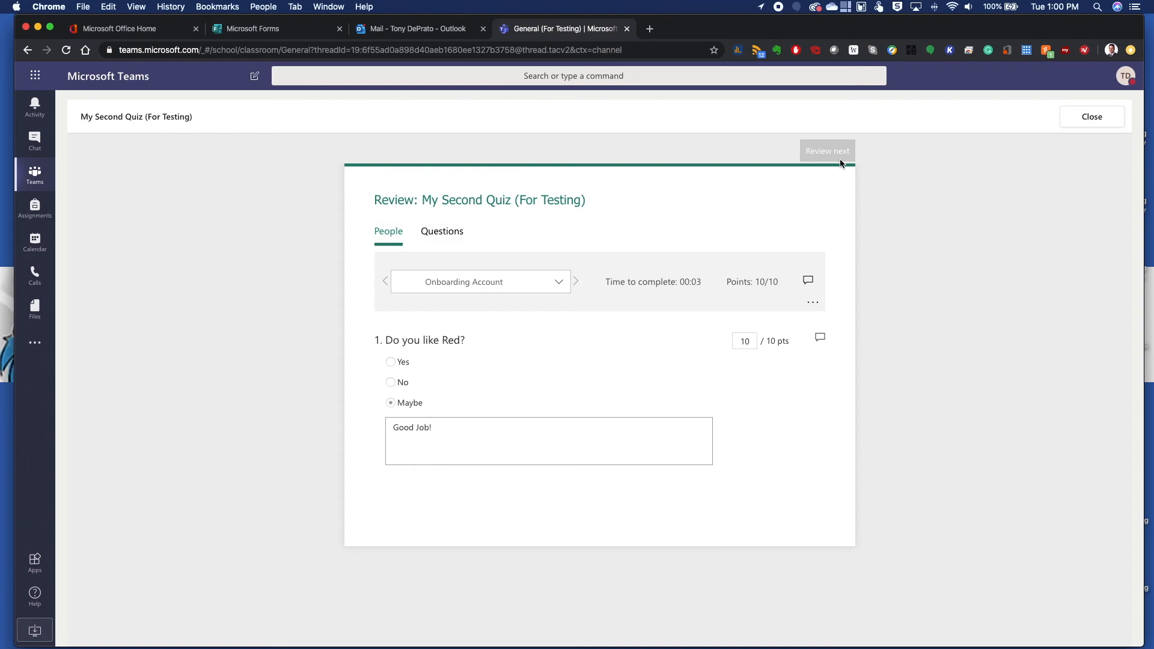
{"action": "left_click", "coordinate": [1088, 124]}
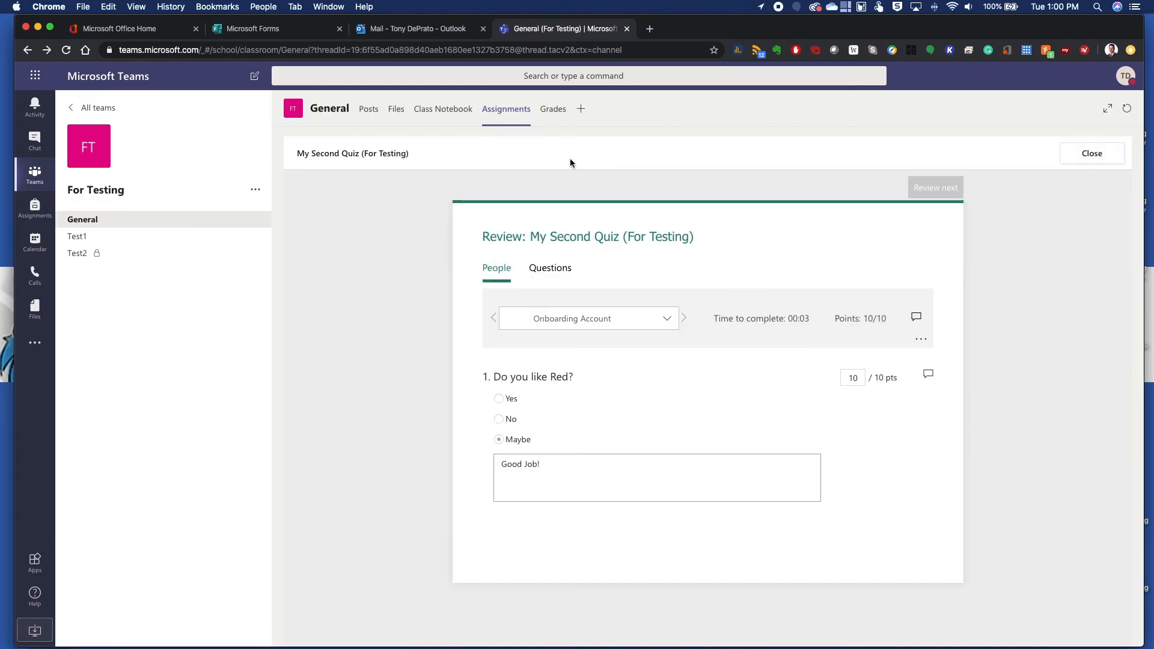